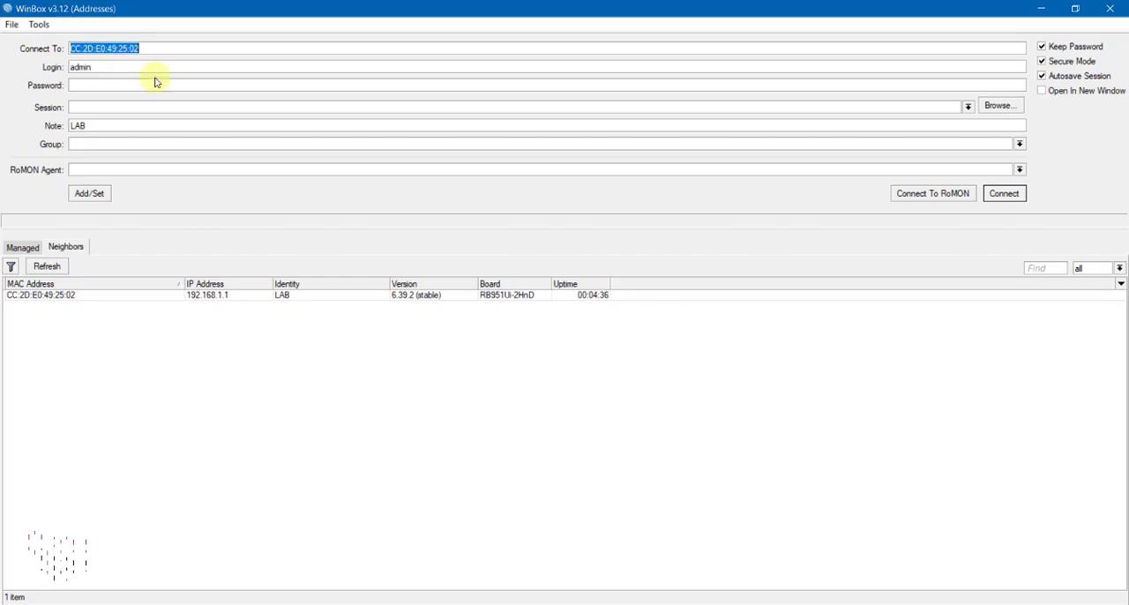
Connect to the discovered LAB router by its IP address 192.168.1.1 as admin with the password left empty.
click(583, 300)
click(585, 295)
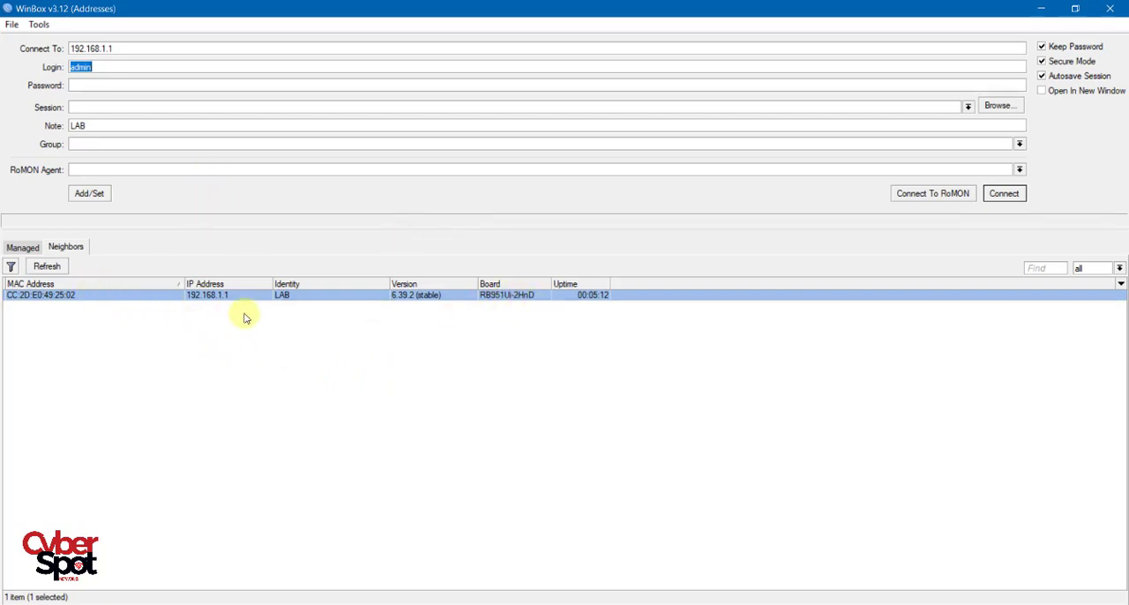
click(216, 295)
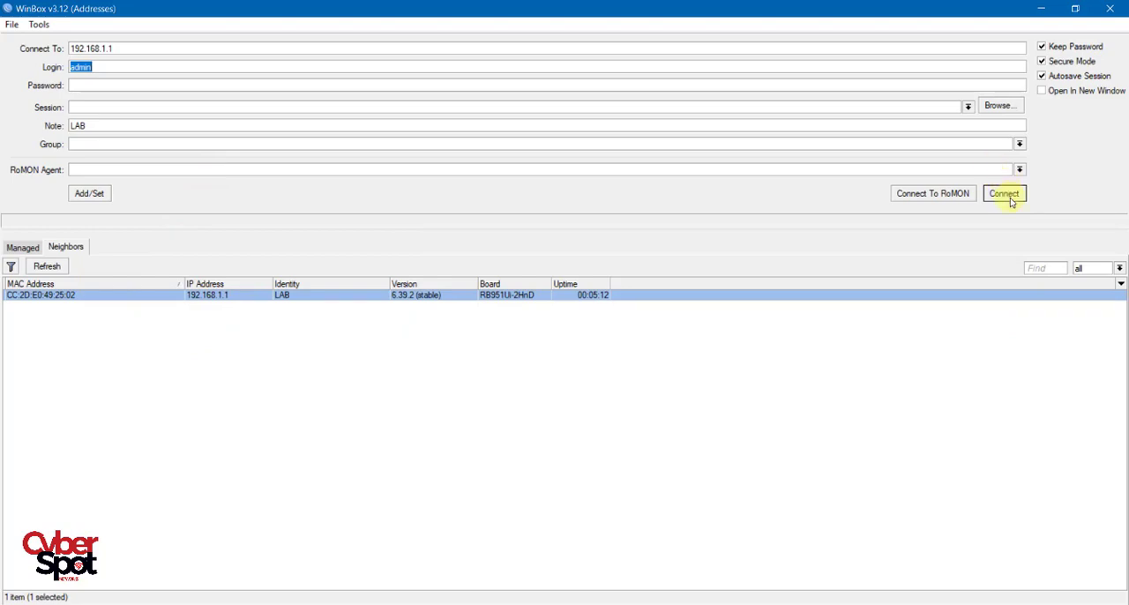
click(1005, 195)
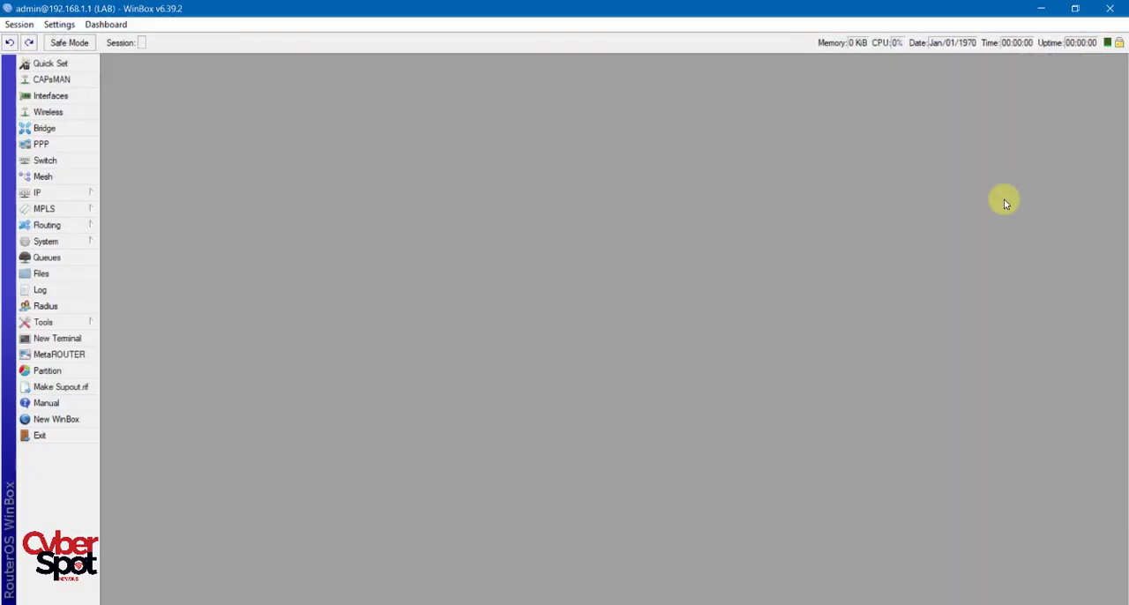
click(527, 231)
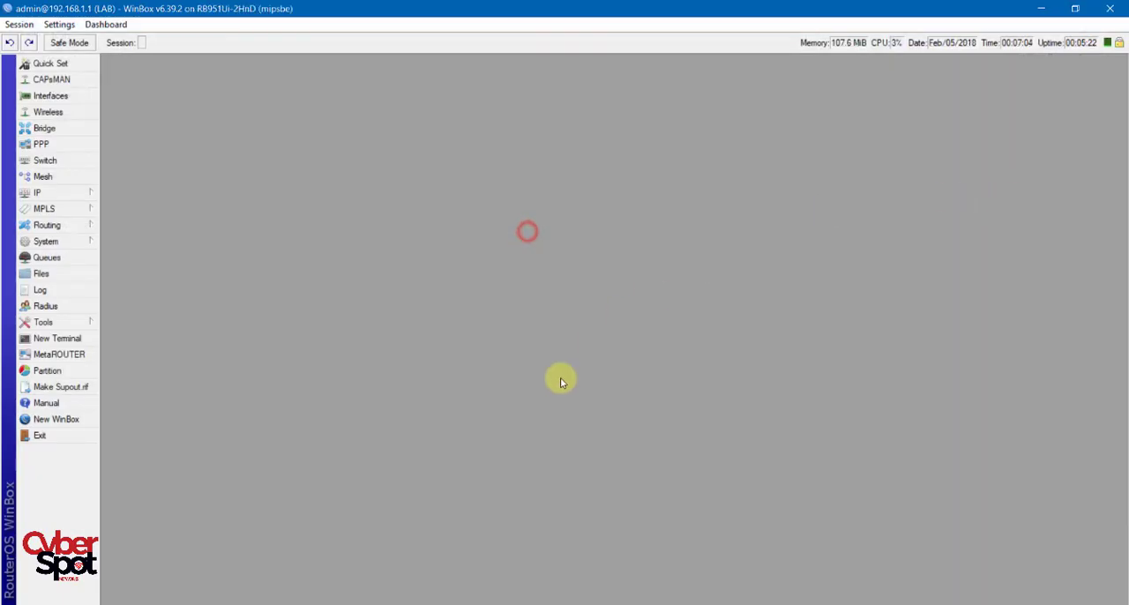
End the router session and reconnect to 192.168.1.1 using the default admin login and an empty password.
click(58, 420)
click(83, 54)
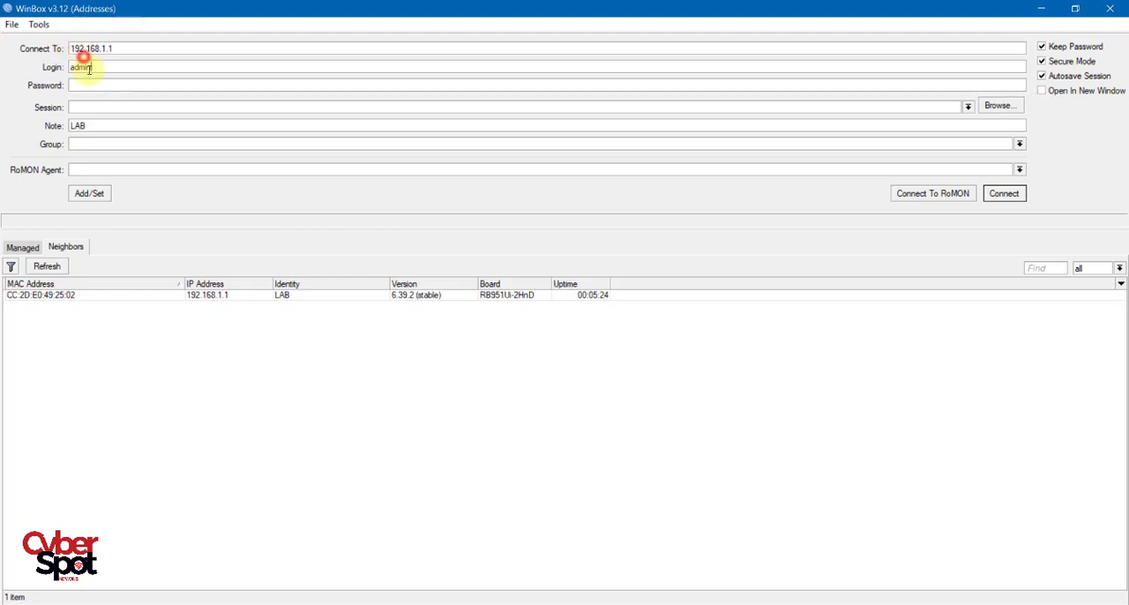
drag(92, 68, 68, 62)
click(93, 85)
click(75, 69)
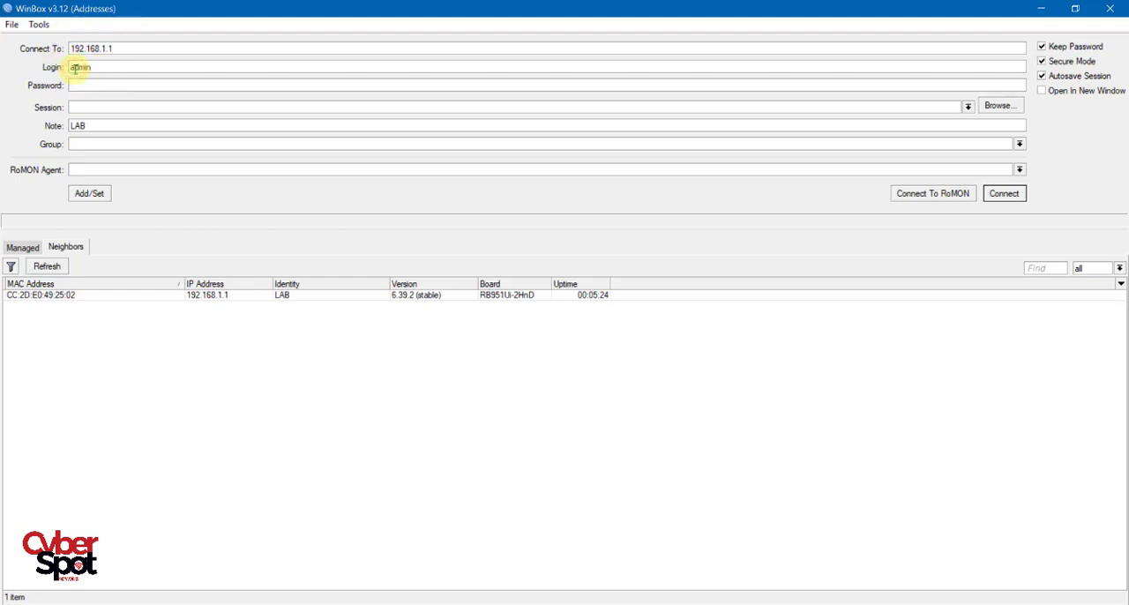
drag(100, 68, 79, 60)
click(69, 67)
click(85, 84)
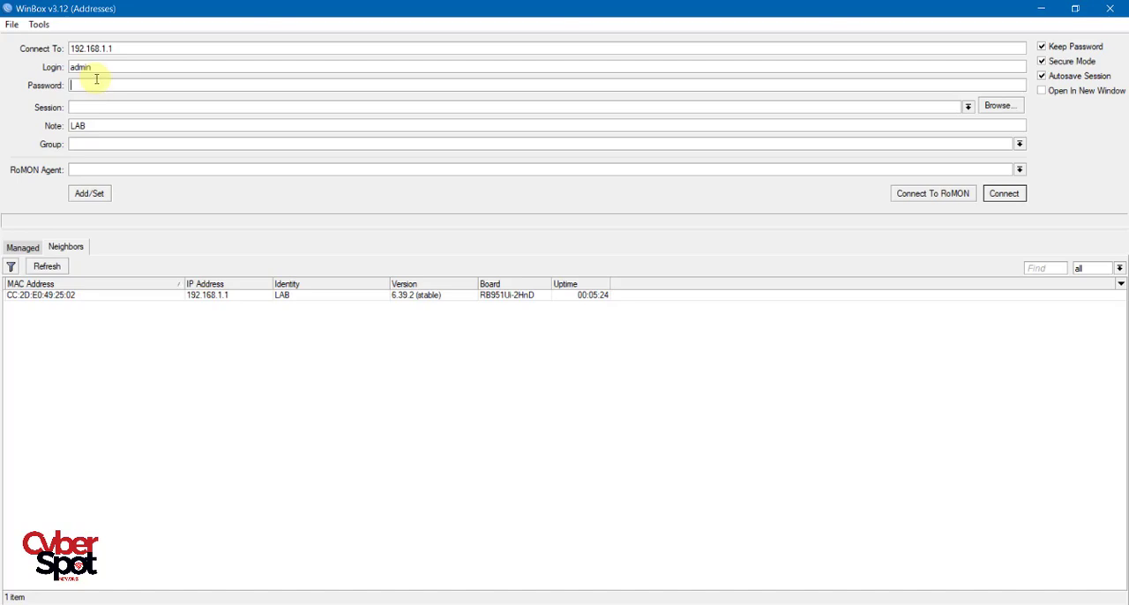
key(Return)
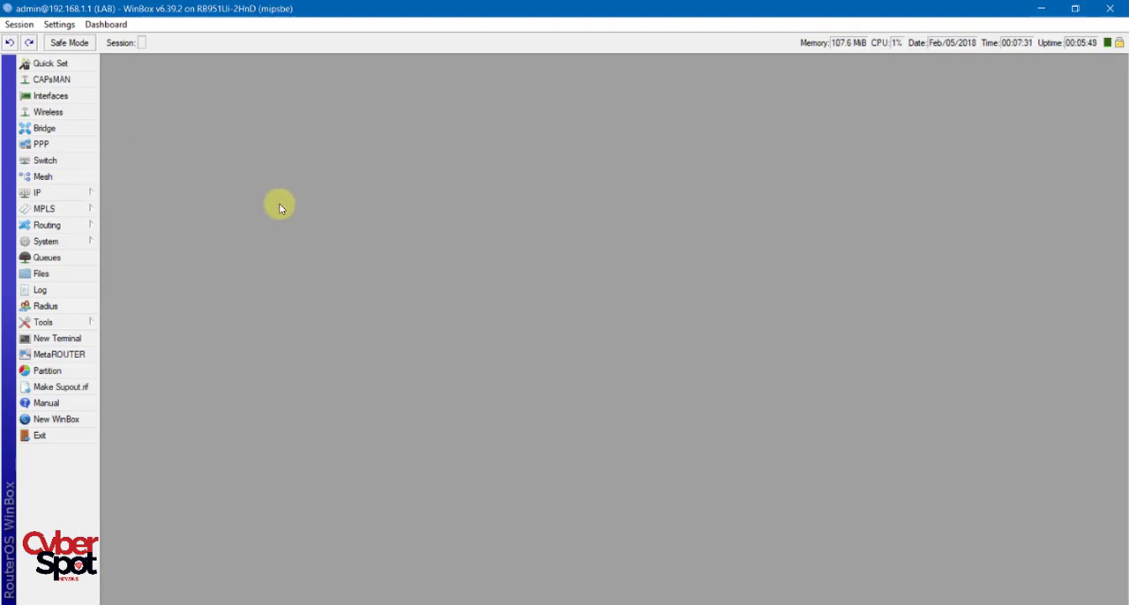
Open the router's system user list and change the default admin user's name to OPENWIFI.
click(74, 242)
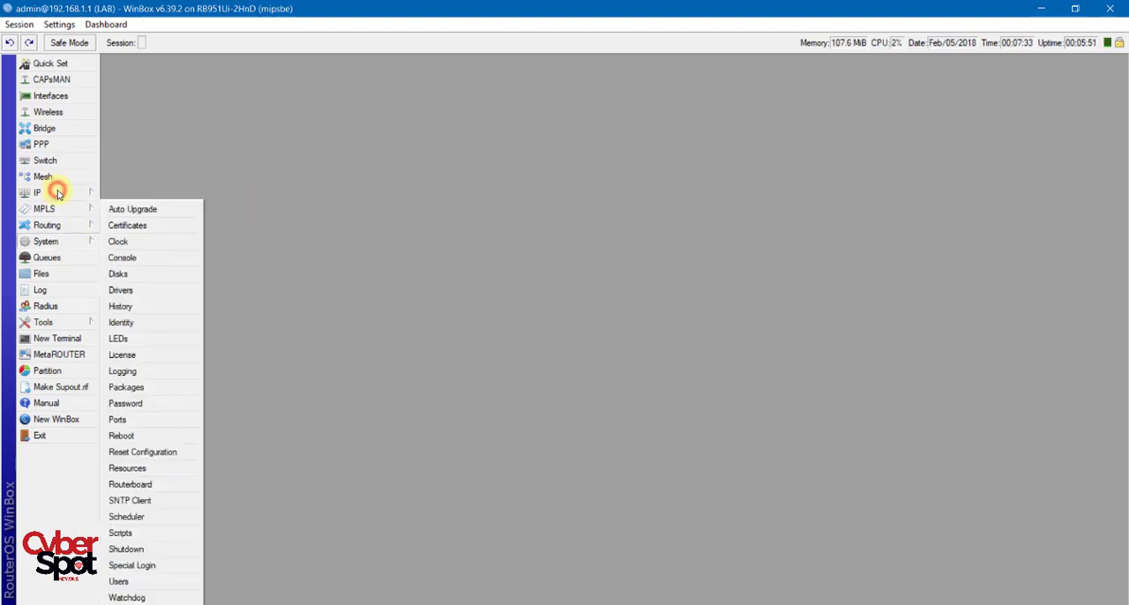
click(141, 581)
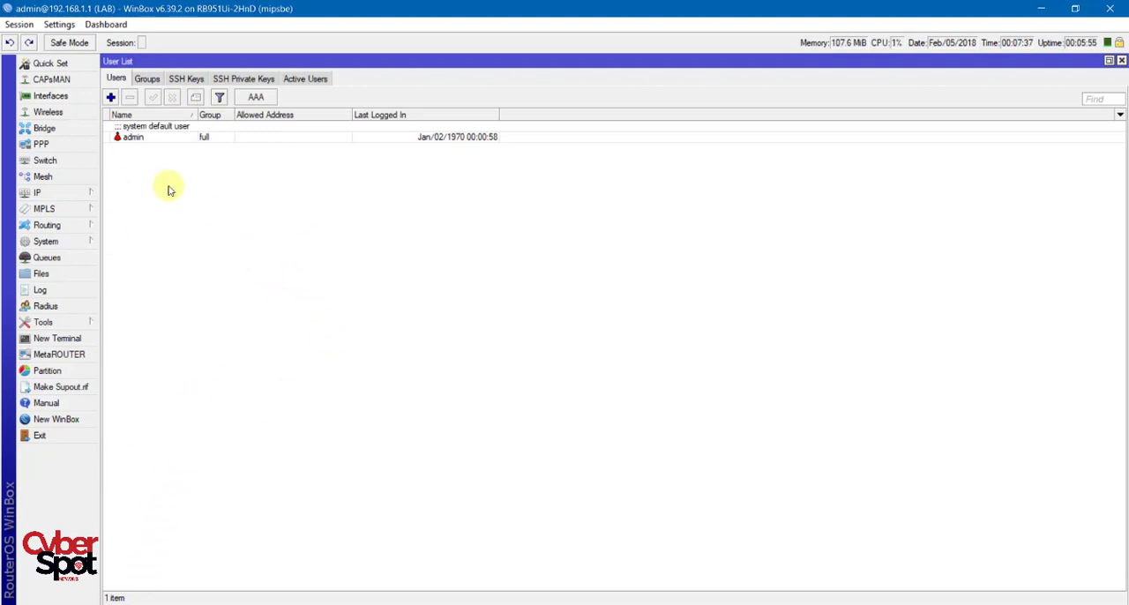
click(134, 138)
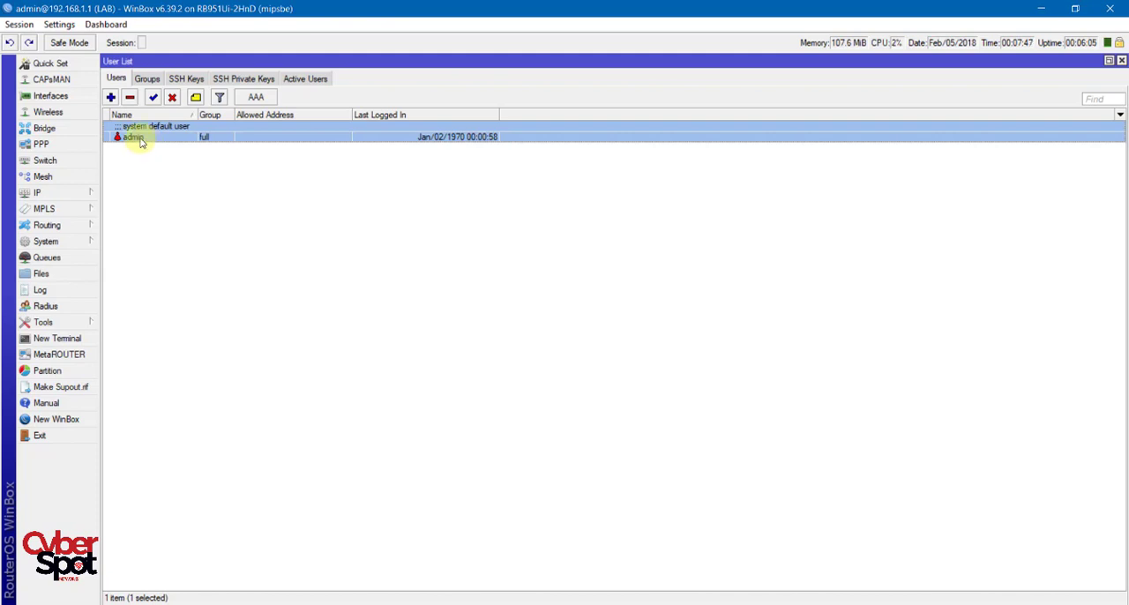
double_click(139, 138)
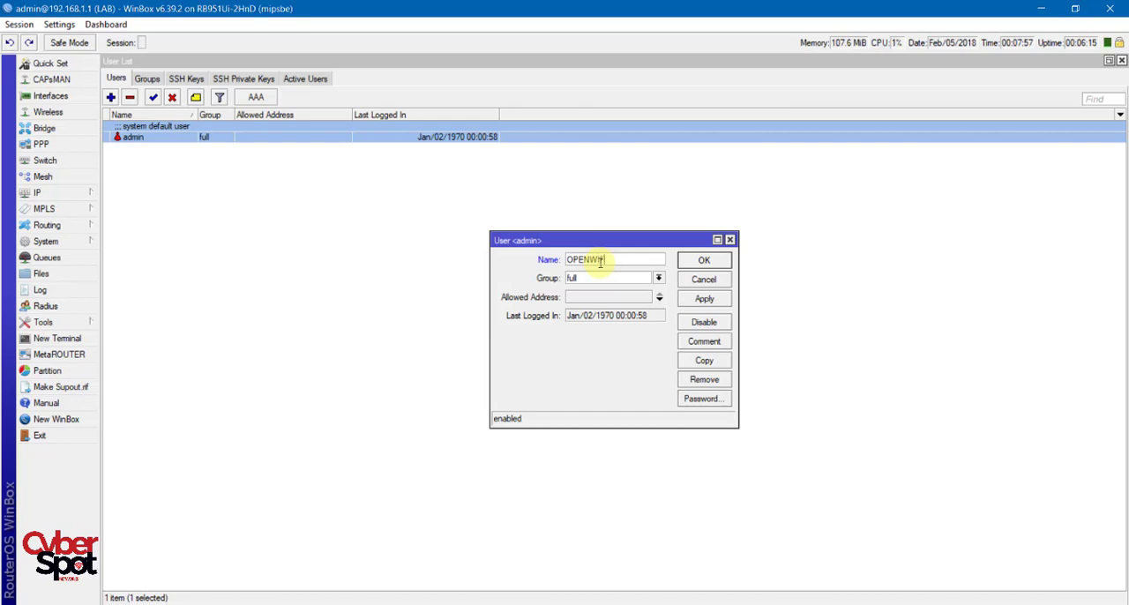
text(FI)
Set and confirm a new account password for this user and save the user's changes.
click(703, 399)
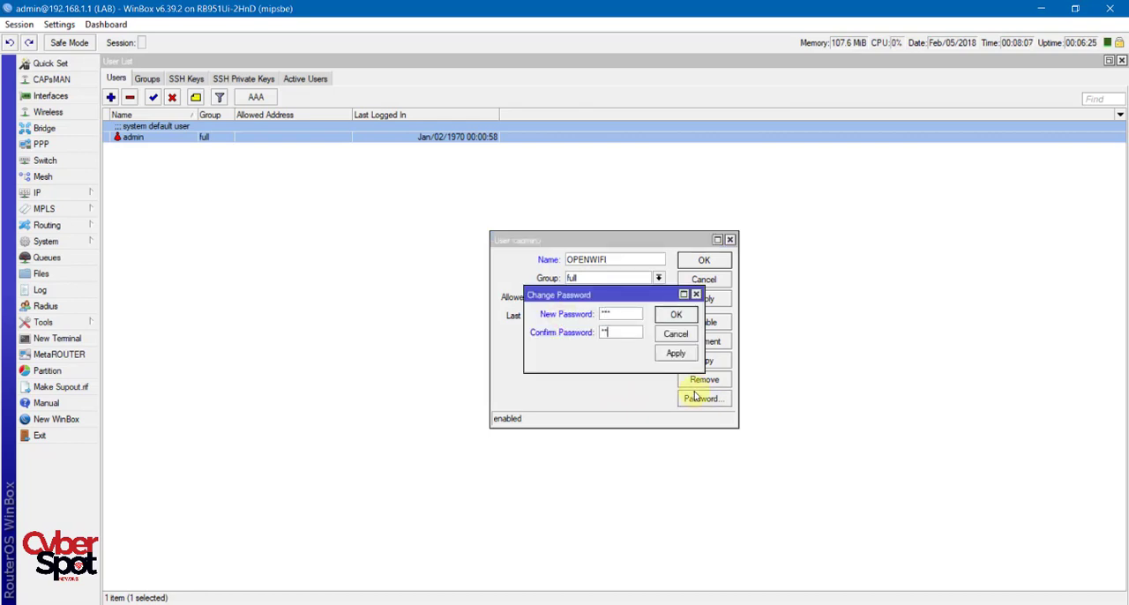
click(675, 353)
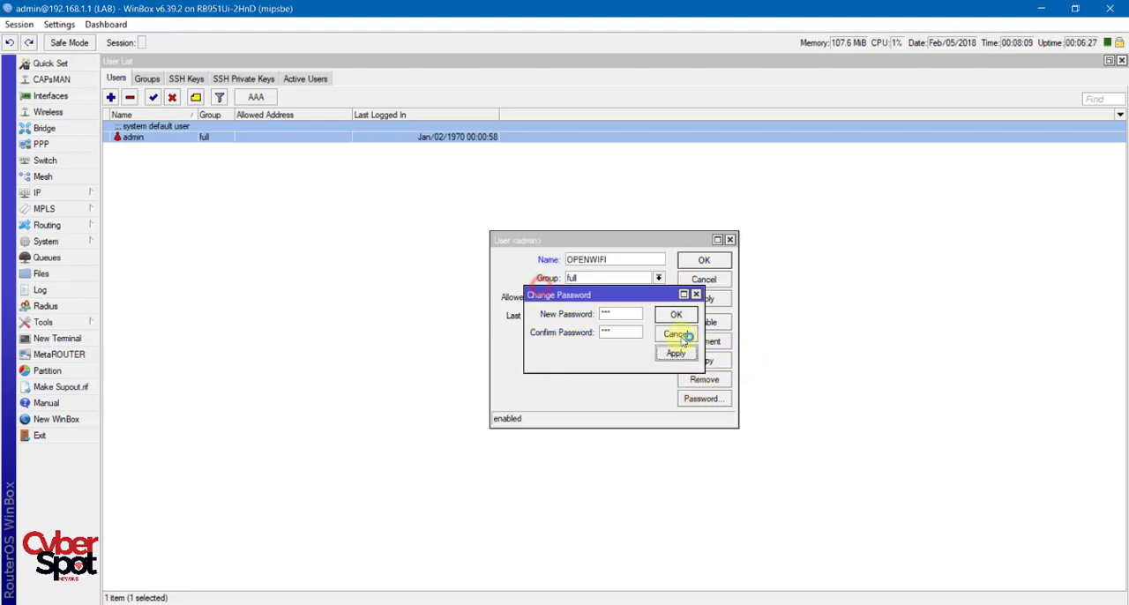
click(678, 316)
click(704, 260)
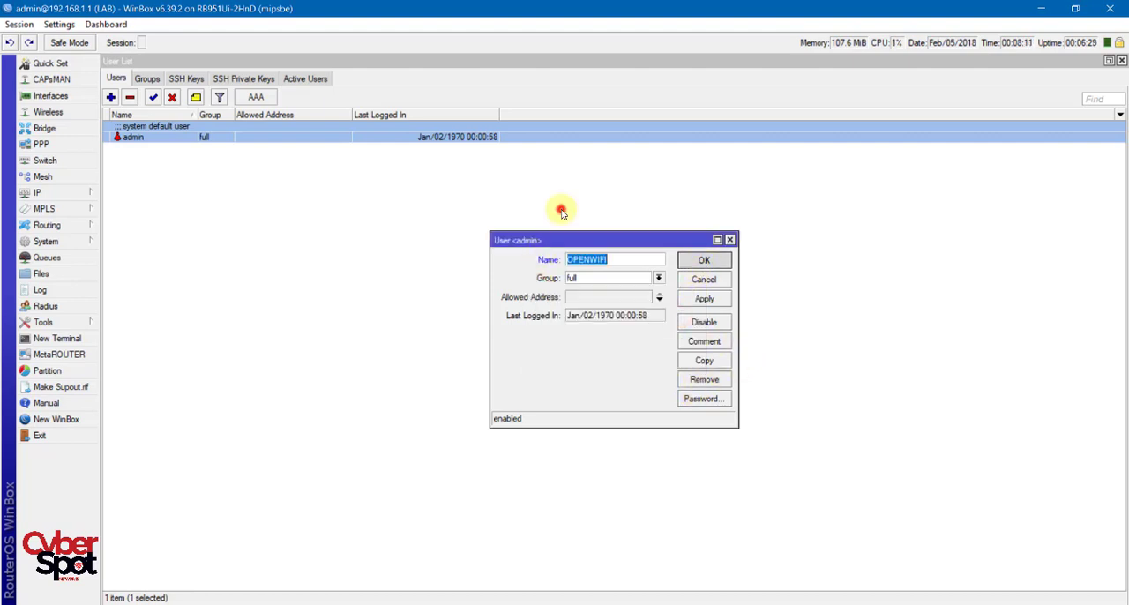
click(564, 274)
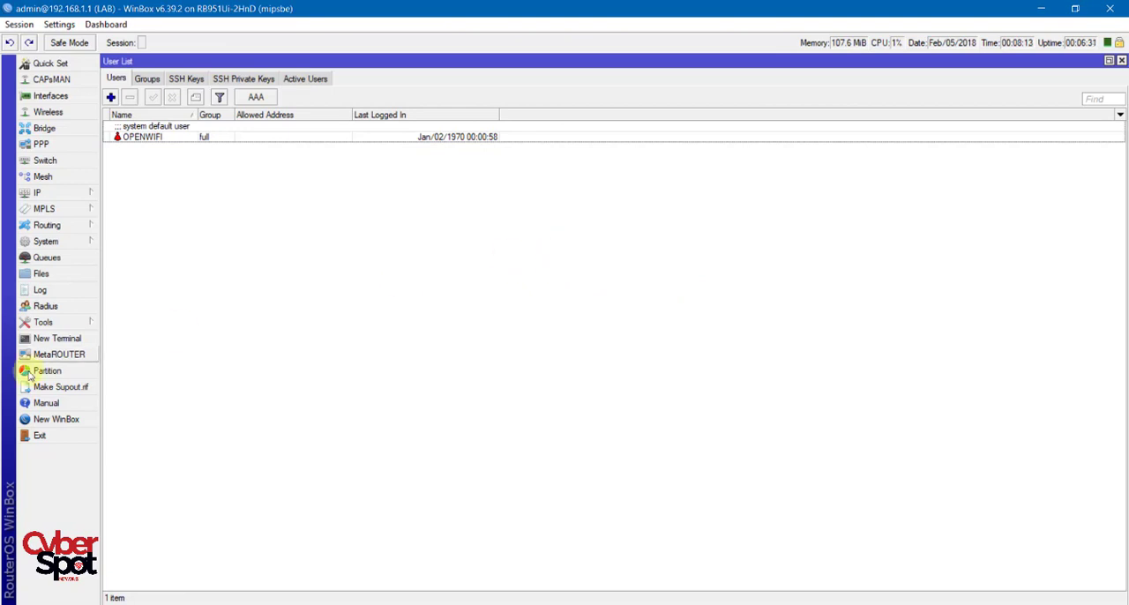
Exit the router session and try to reconnect to 192.168.1.1 with the old admin login and an empty password.
click(38, 438)
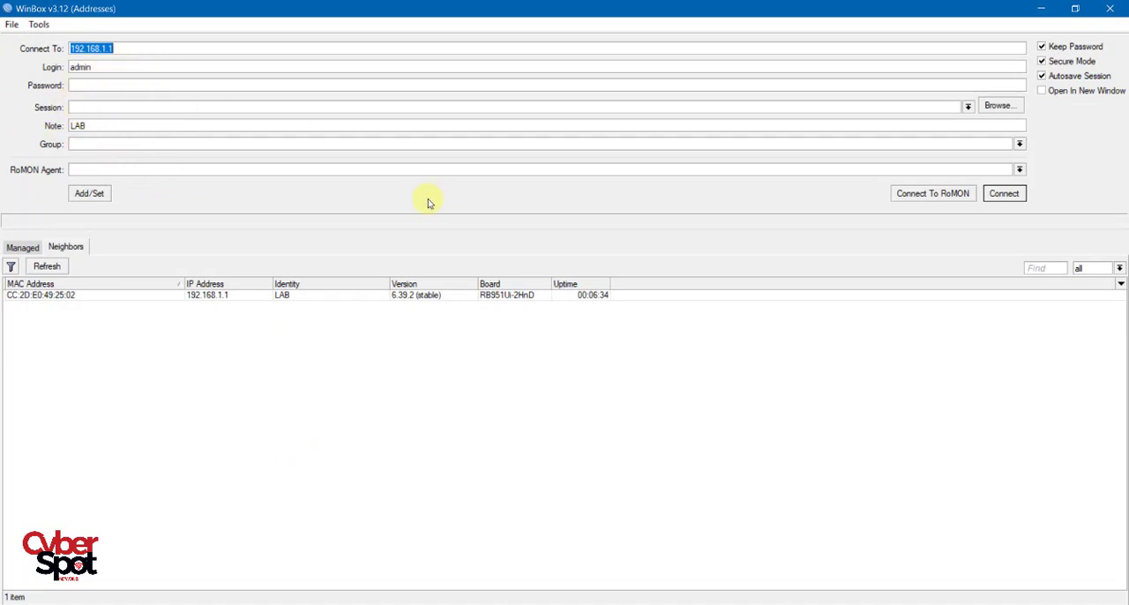
click(492, 480)
click(1012, 196)
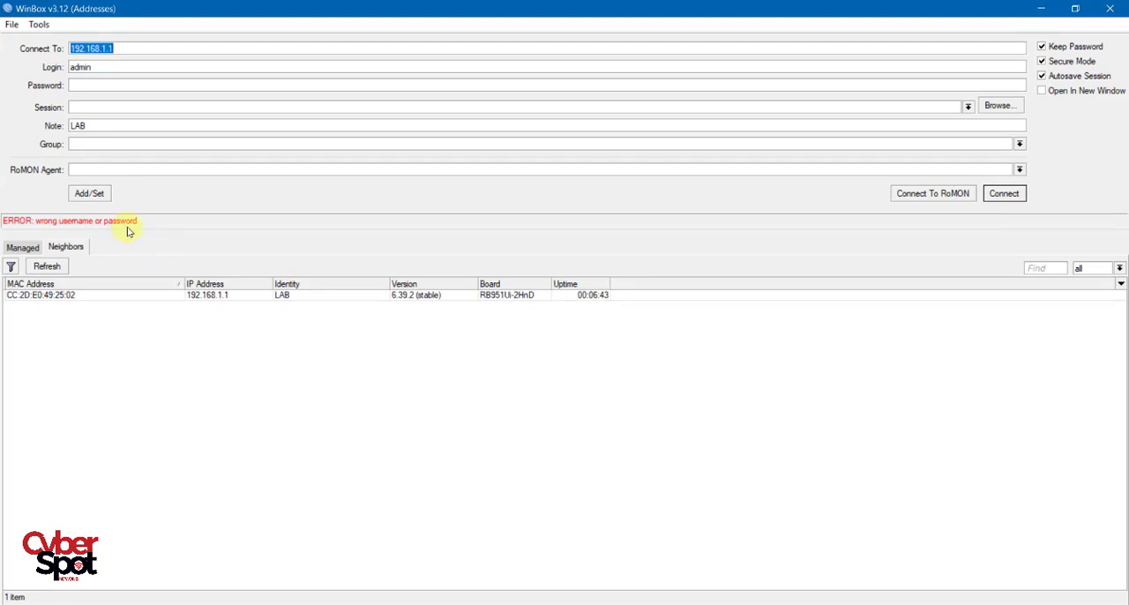
Connect to 192.168.1.1 with the login OPENWIFI and its account password.
key(Tab)
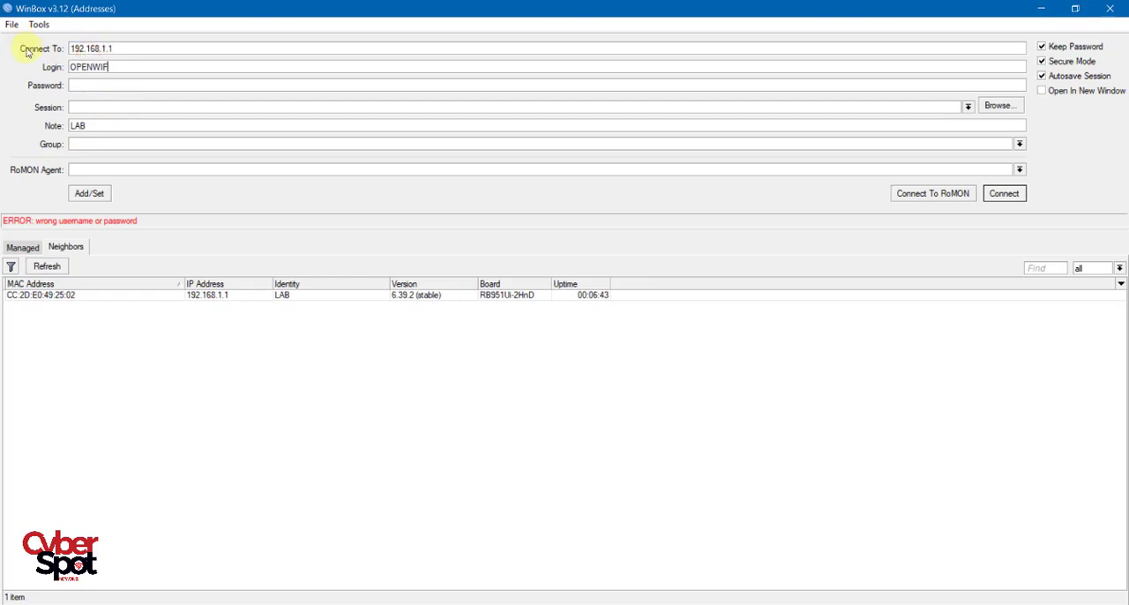
key(Tab)
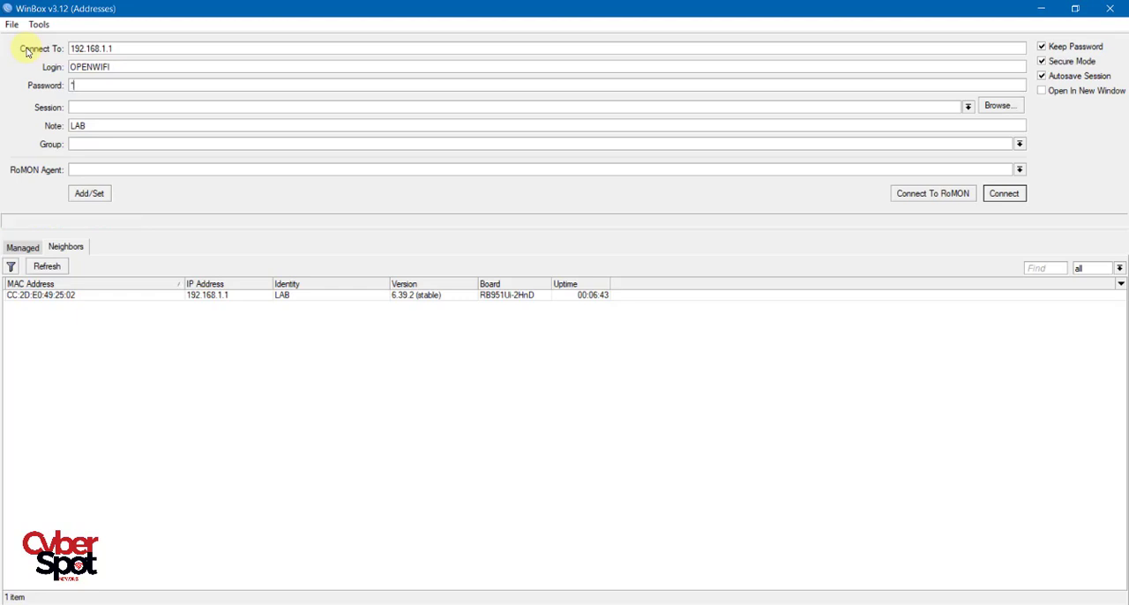
click(1006, 196)
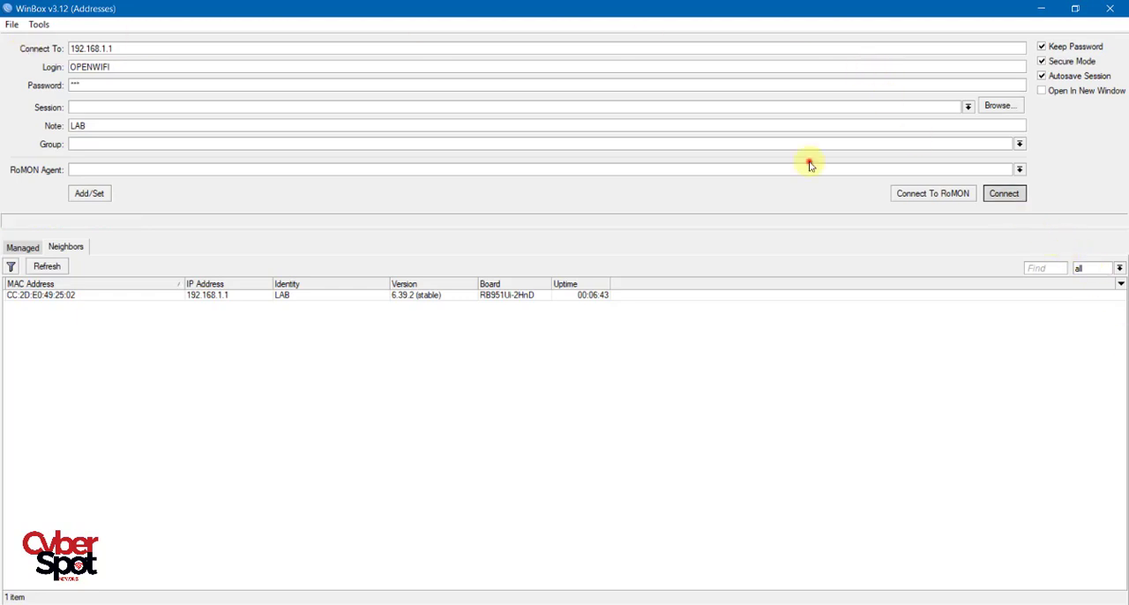
click(1004, 193)
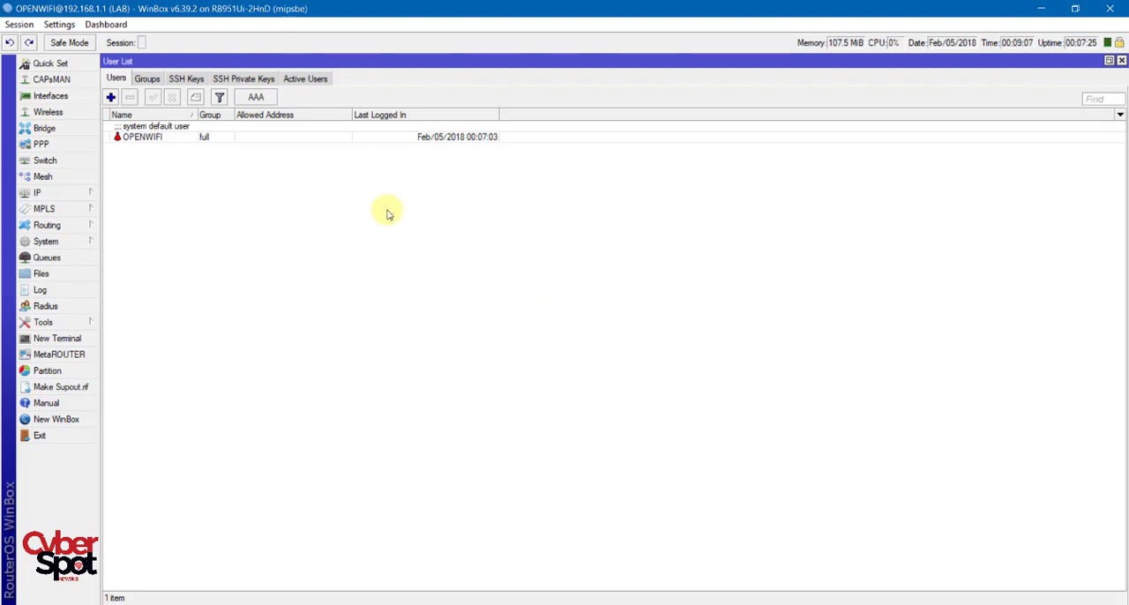
Examine the user groups full, read and write, checking the policies allowed for the full and write groups.
click(146, 79)
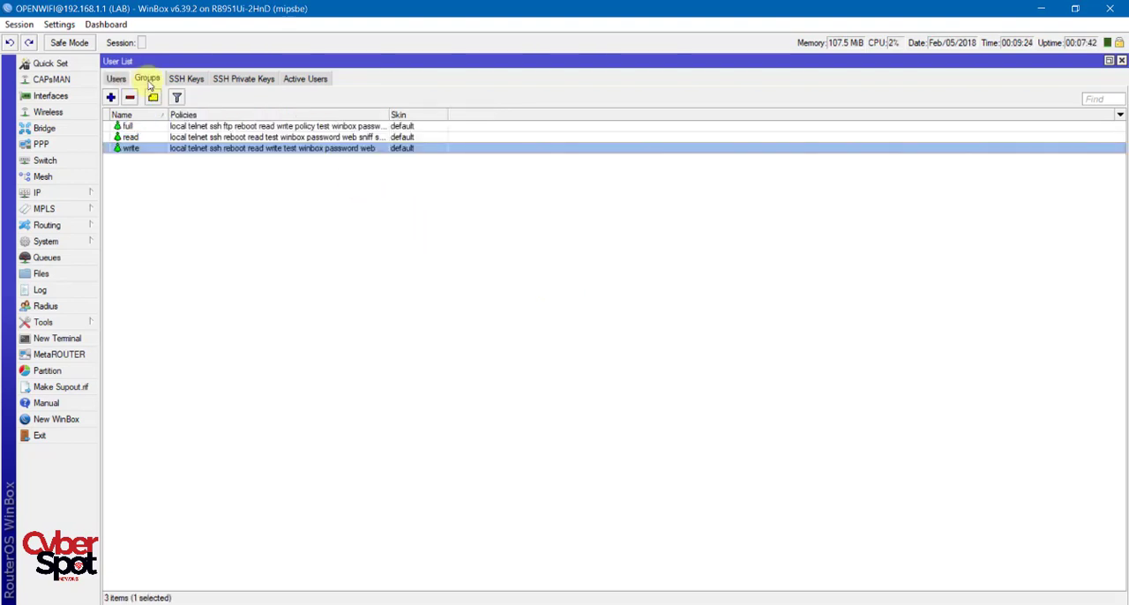
click(137, 128)
double_click(138, 128)
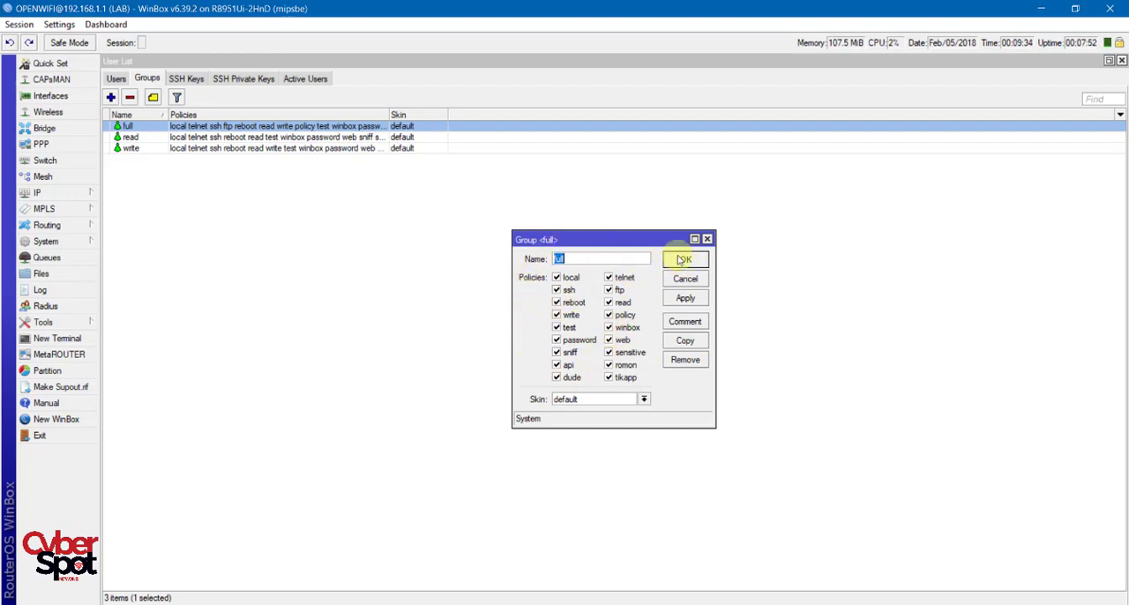
click(541, 207)
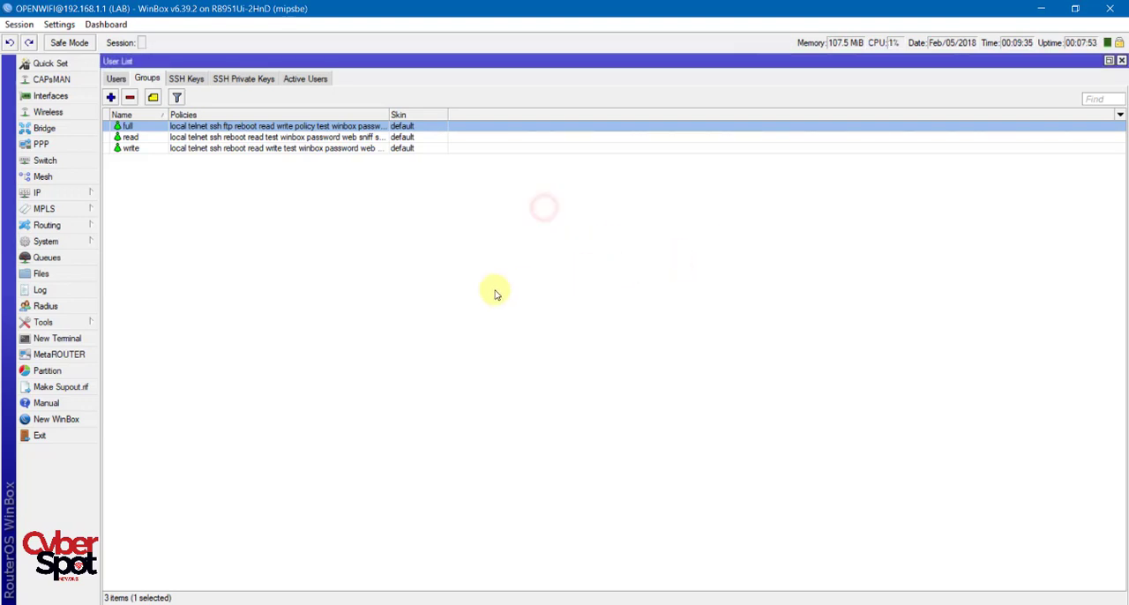
click(130, 138)
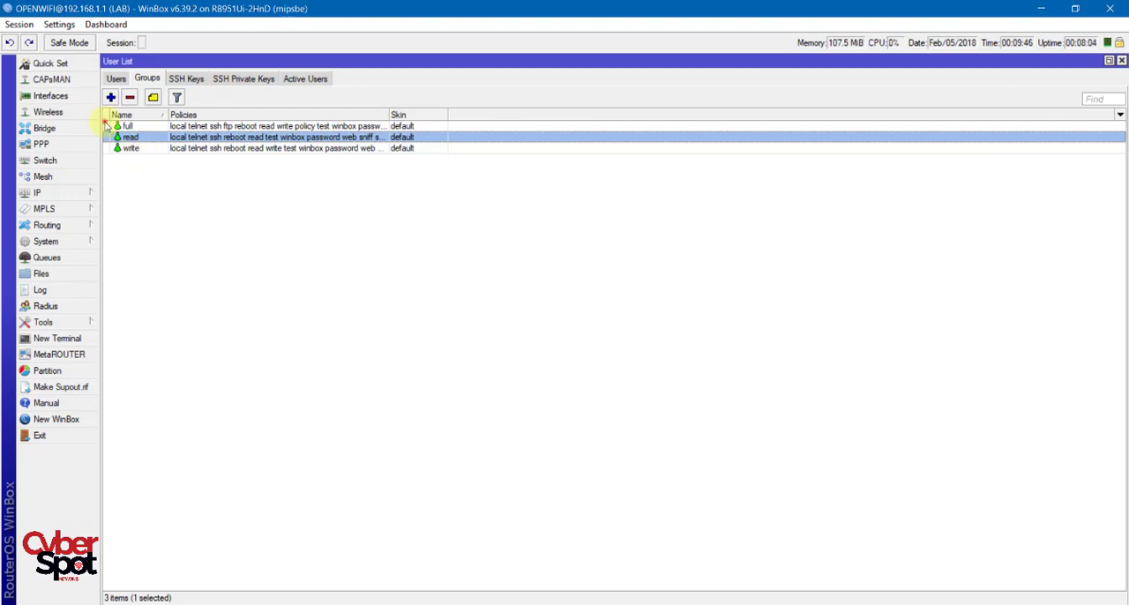
click(134, 150)
double_click(134, 150)
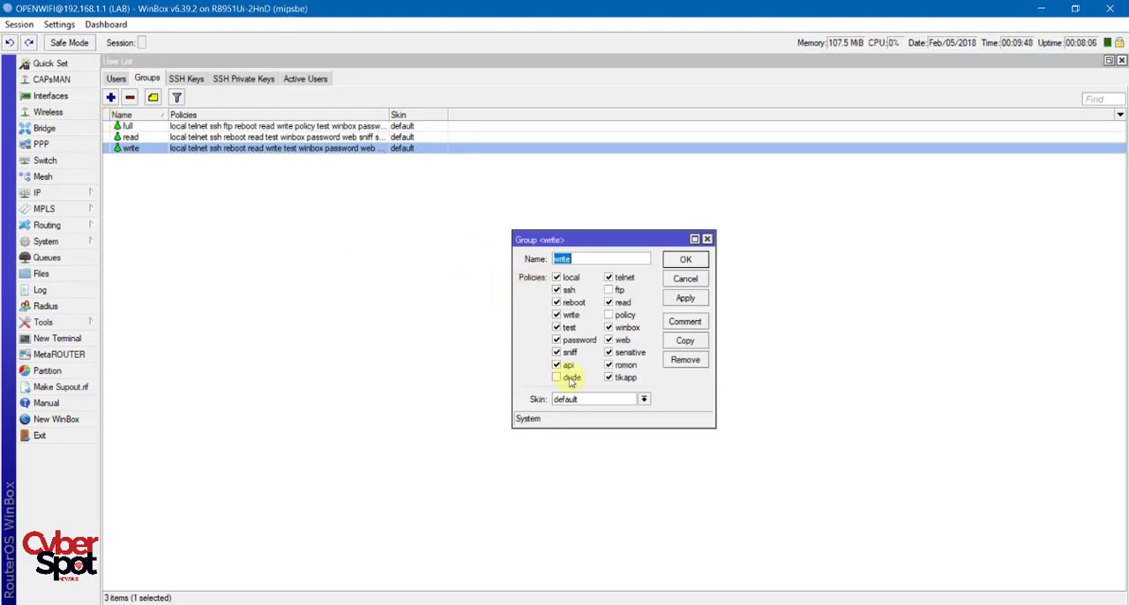
click(670, 259)
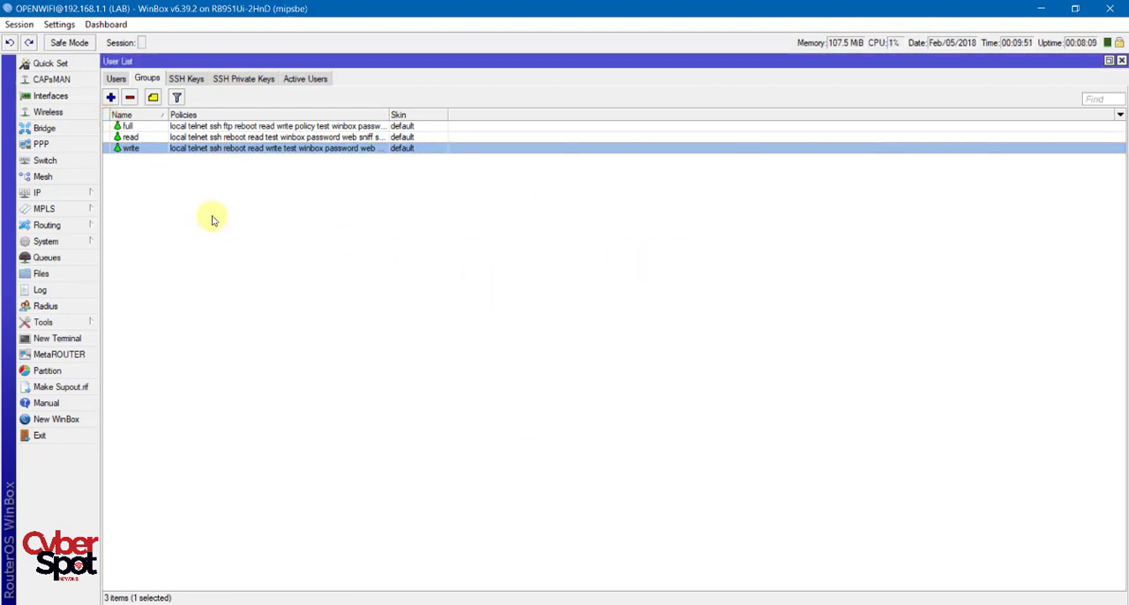
click(110, 97)
click(558, 327)
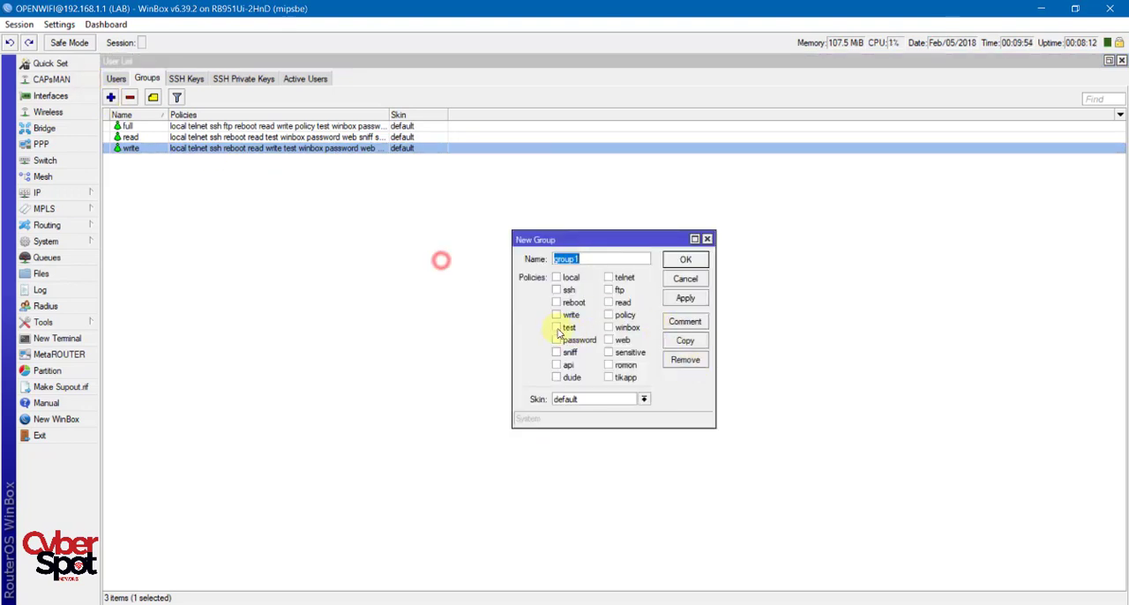
click(557, 339)
click(609, 315)
click(610, 289)
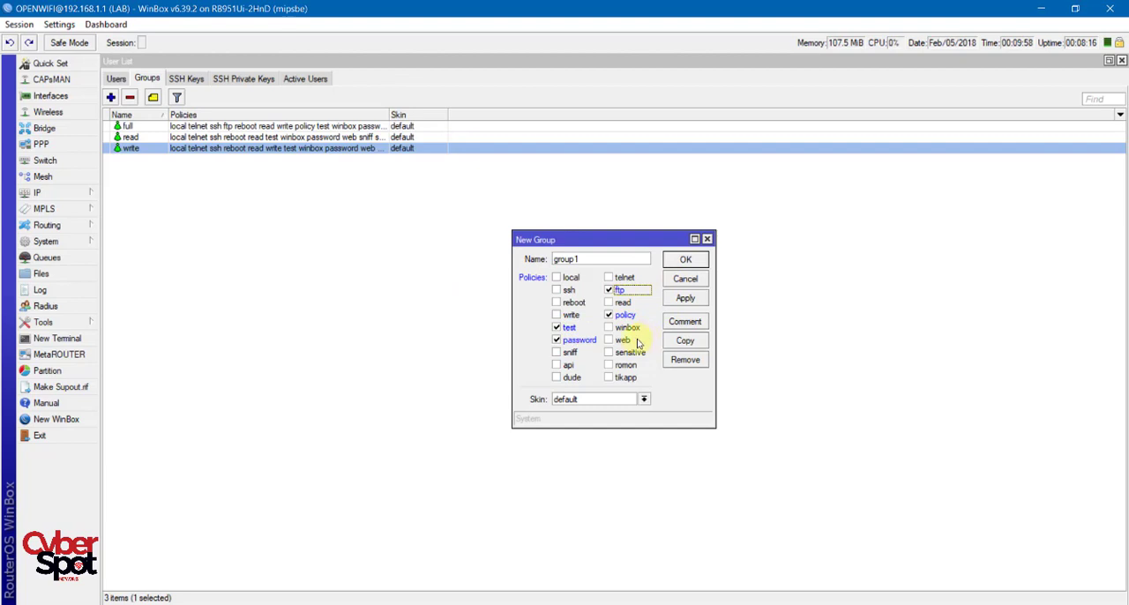
click(675, 277)
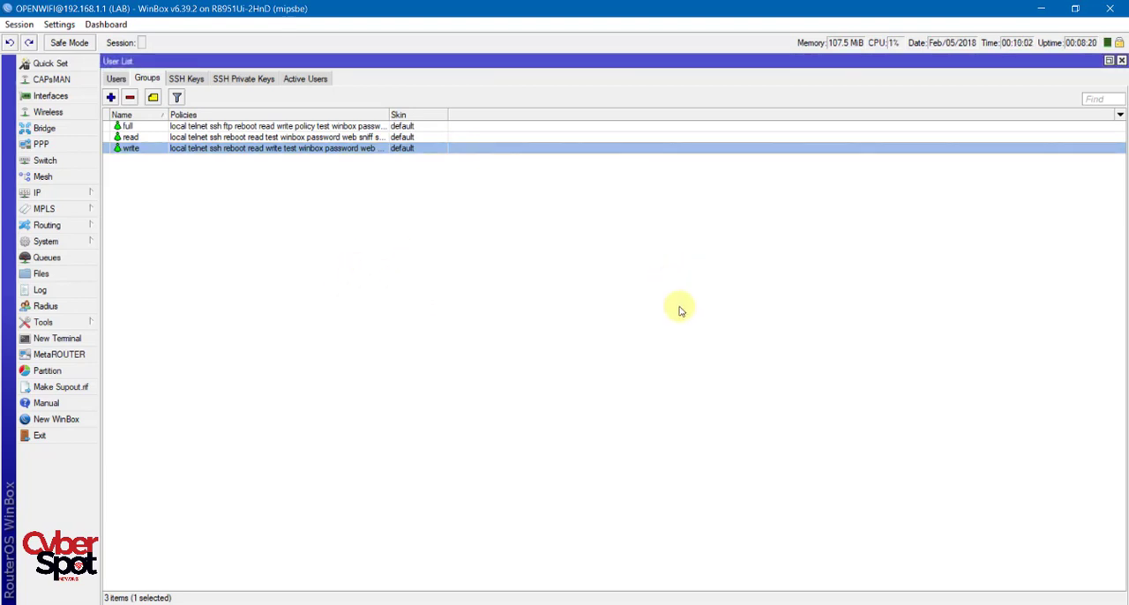
Check the active users for the login's source address, access method and group.
click(304, 79)
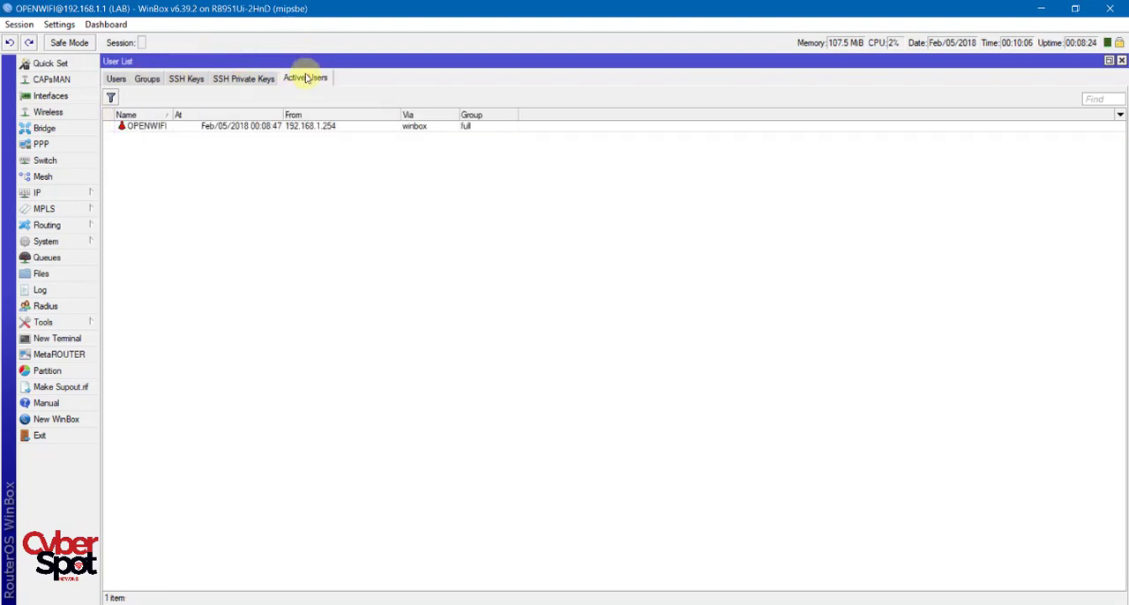
click(143, 128)
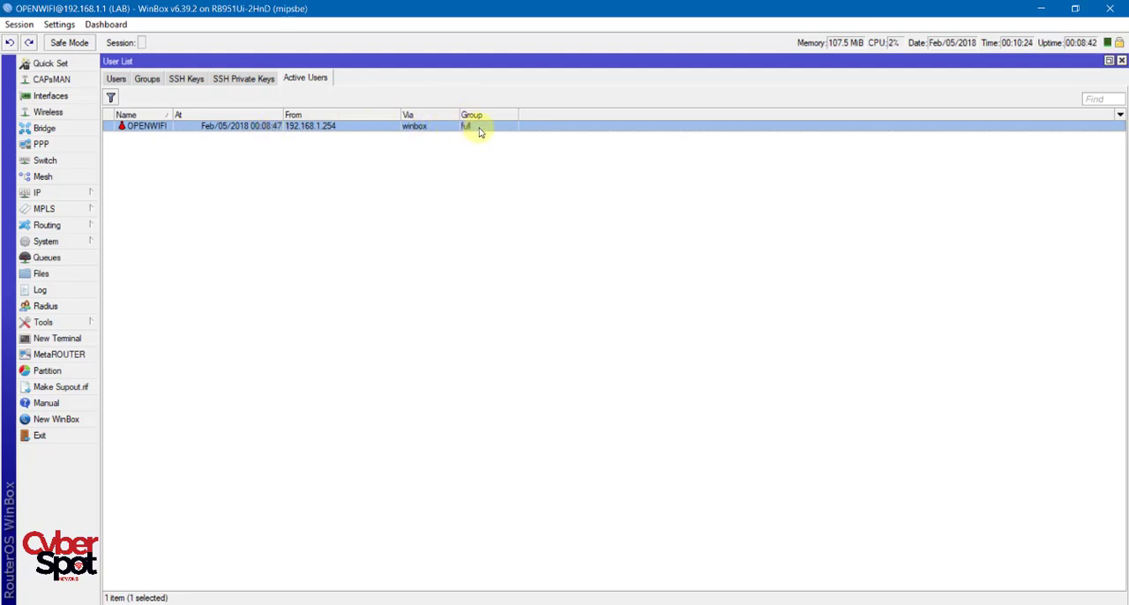
click(455, 161)
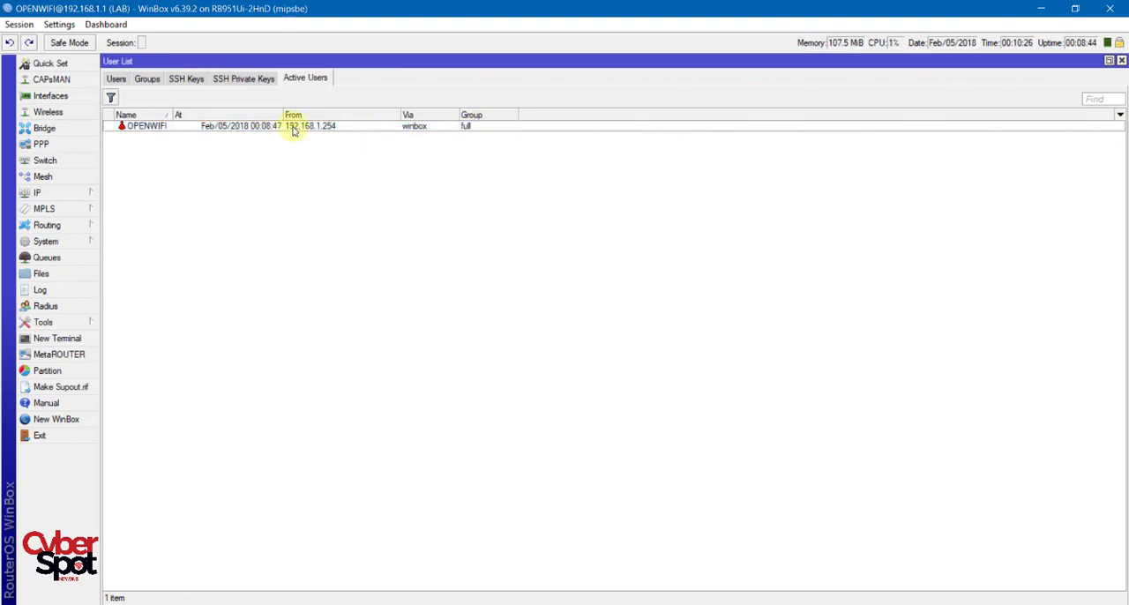
Add a user named CHICANE in the read group, entering and confirming the account password.
click(118, 78)
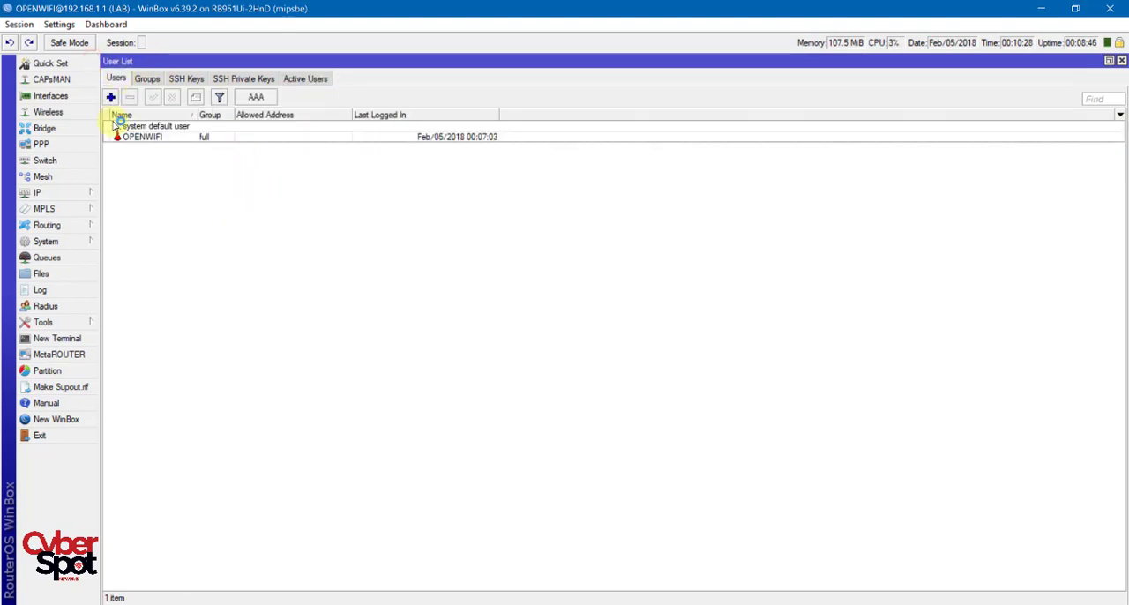
click(112, 97)
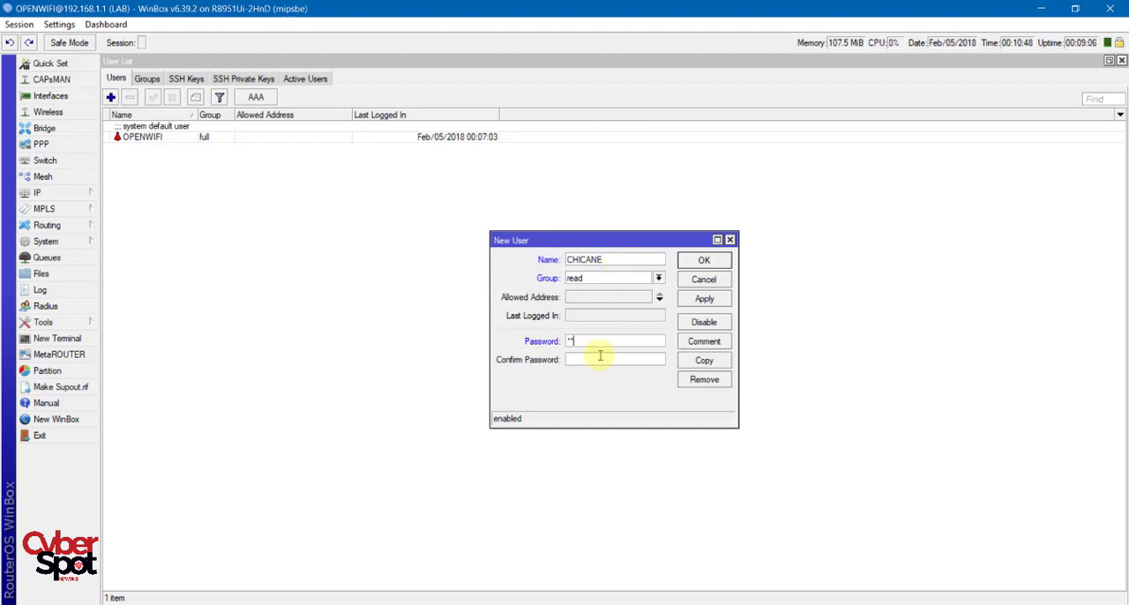
click(600, 354)
text(*)
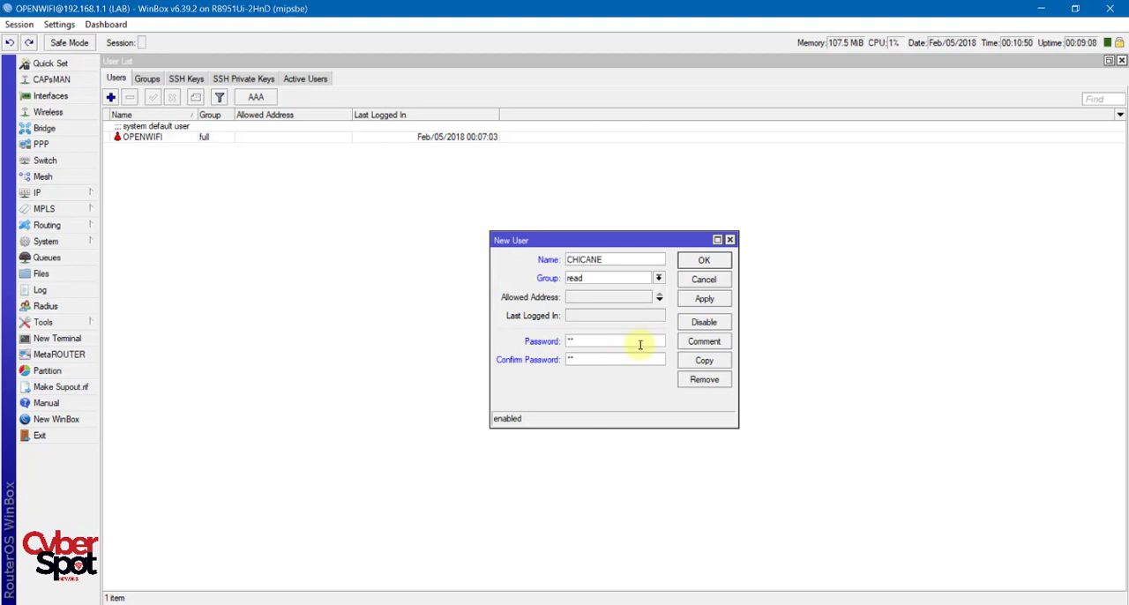
click(703, 302)
click(716, 262)
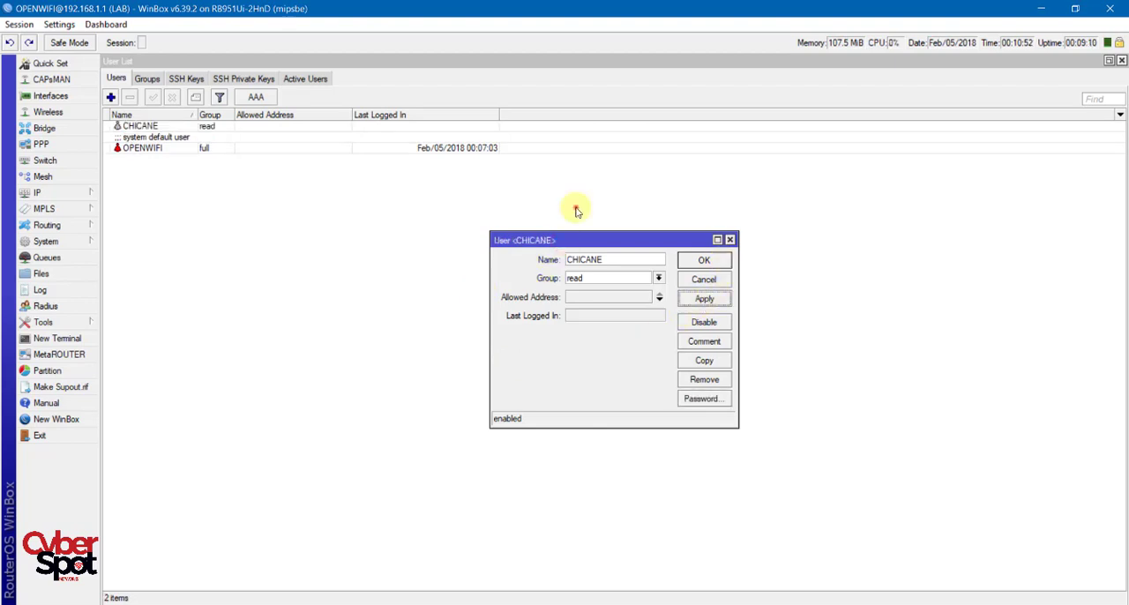
Exit the router session and connect to 192.168.1.1 with the login CHICANE and its account password.
click(54, 440)
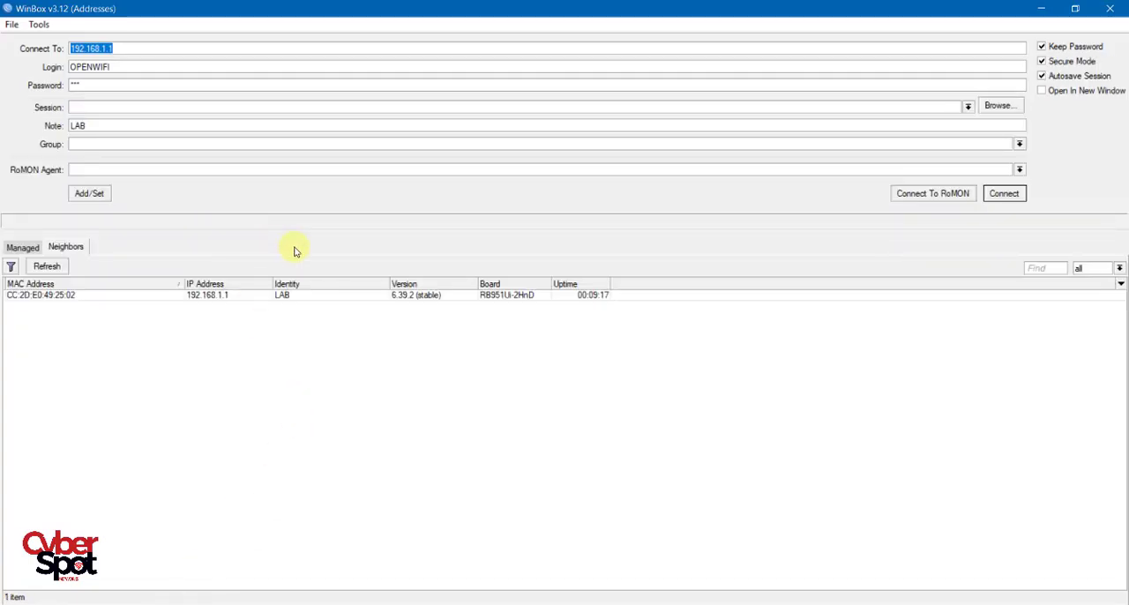
drag(147, 67, 16, 65)
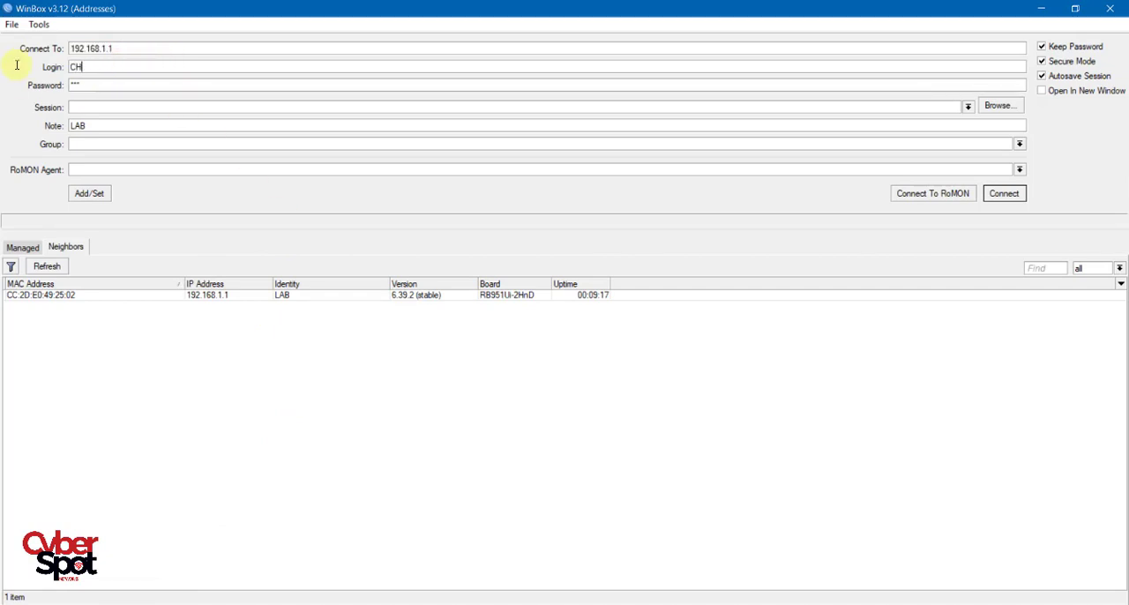
text(CHICANE)
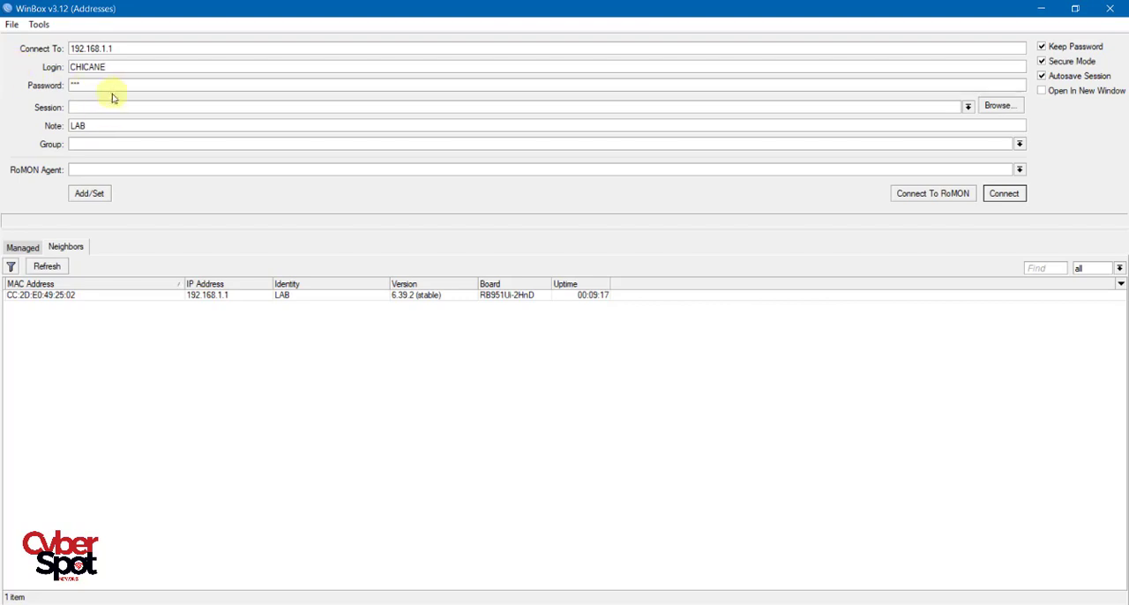
key(Tab)
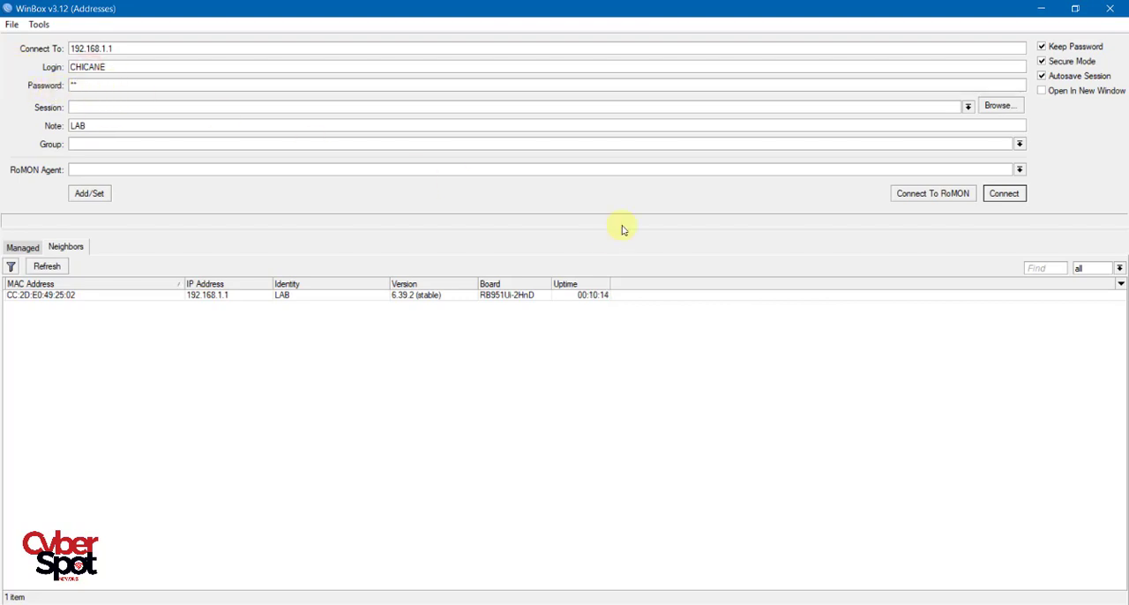
click(1007, 197)
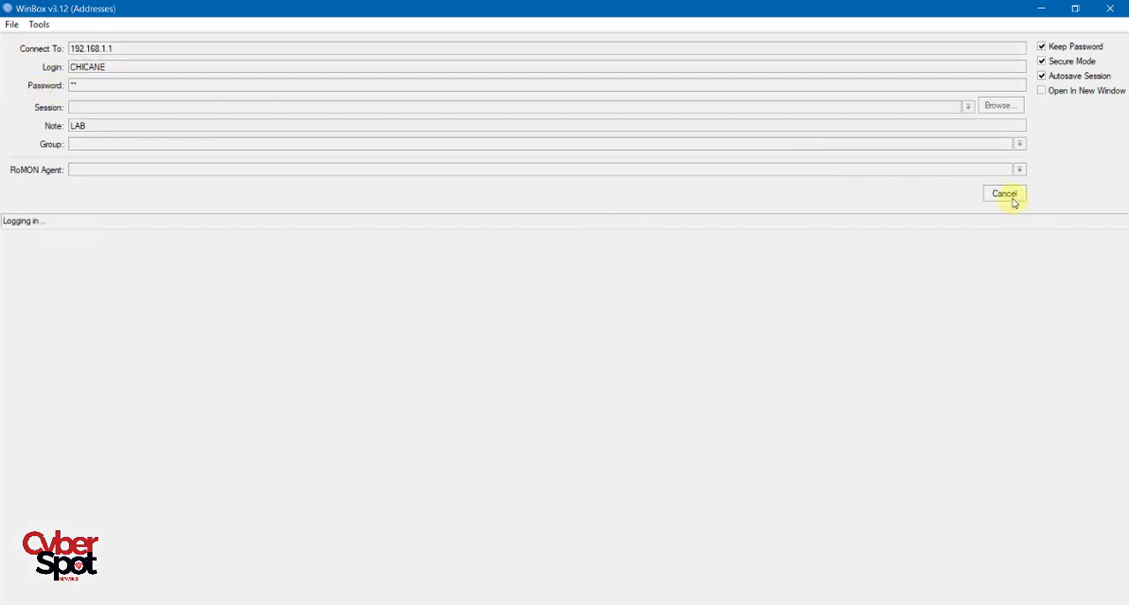
click(637, 221)
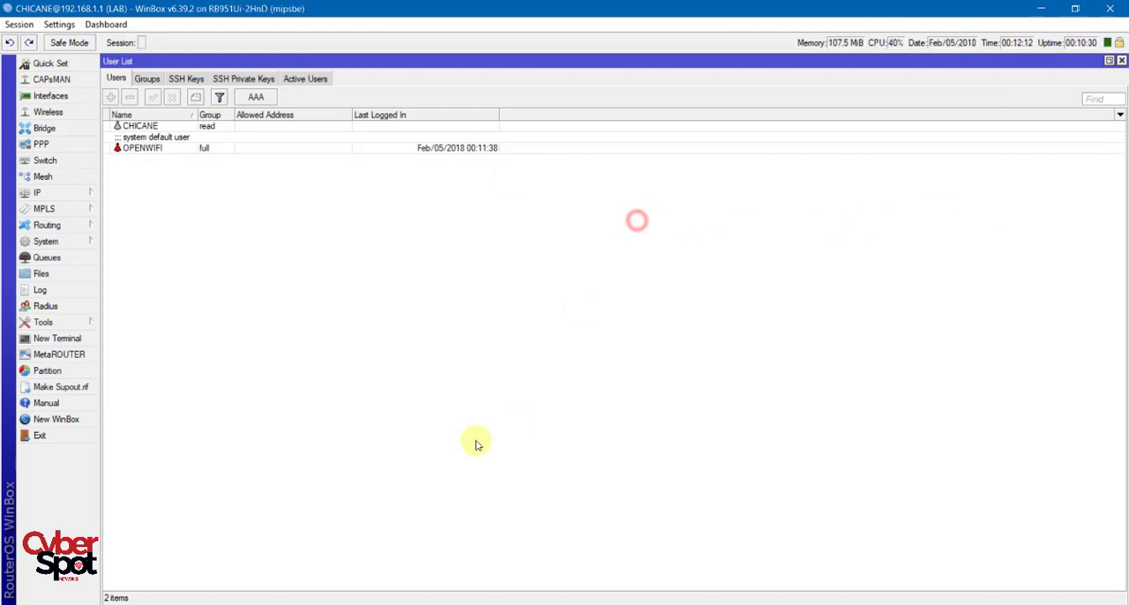
Examine the Interface, Interface List and Ethernet views to check which editing options the read-only user has.
click(50, 96)
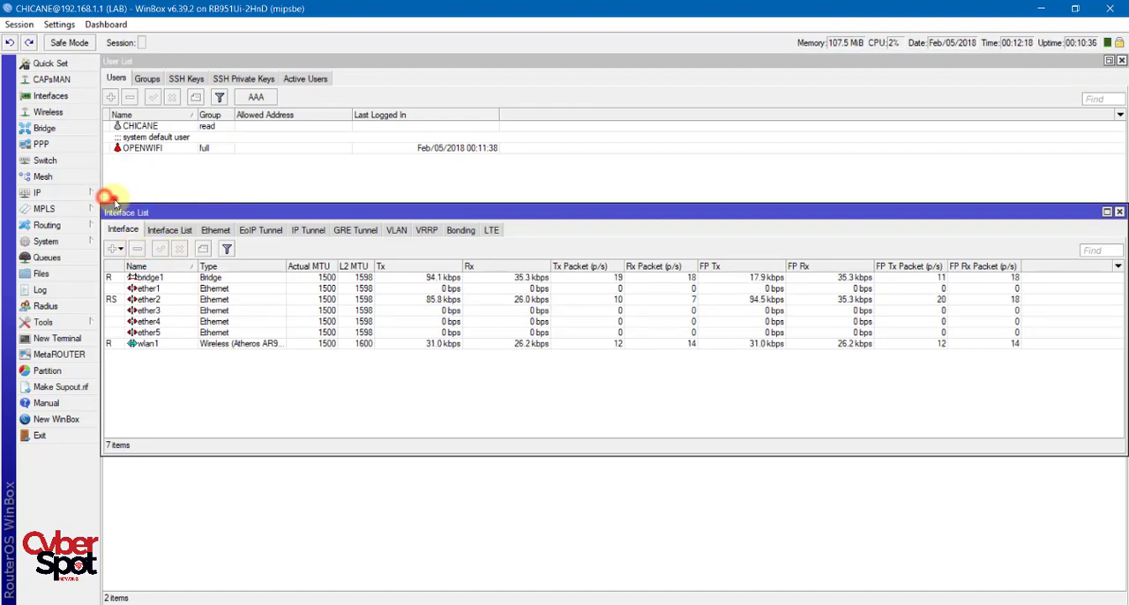
click(169, 230)
click(222, 244)
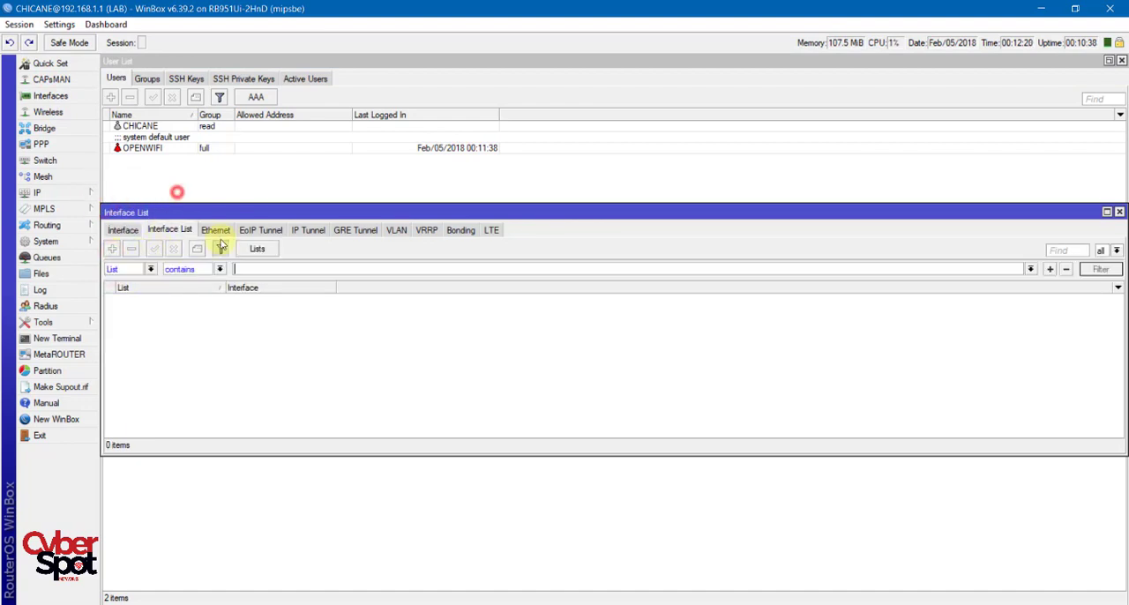
click(217, 231)
click(121, 227)
click(217, 231)
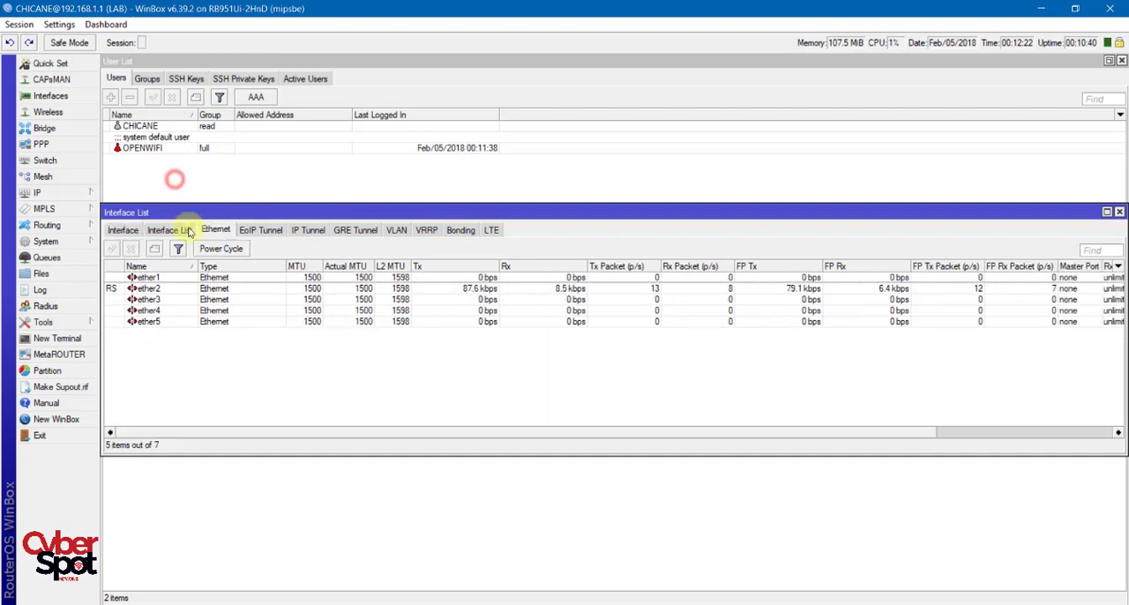
click(170, 230)
click(220, 248)
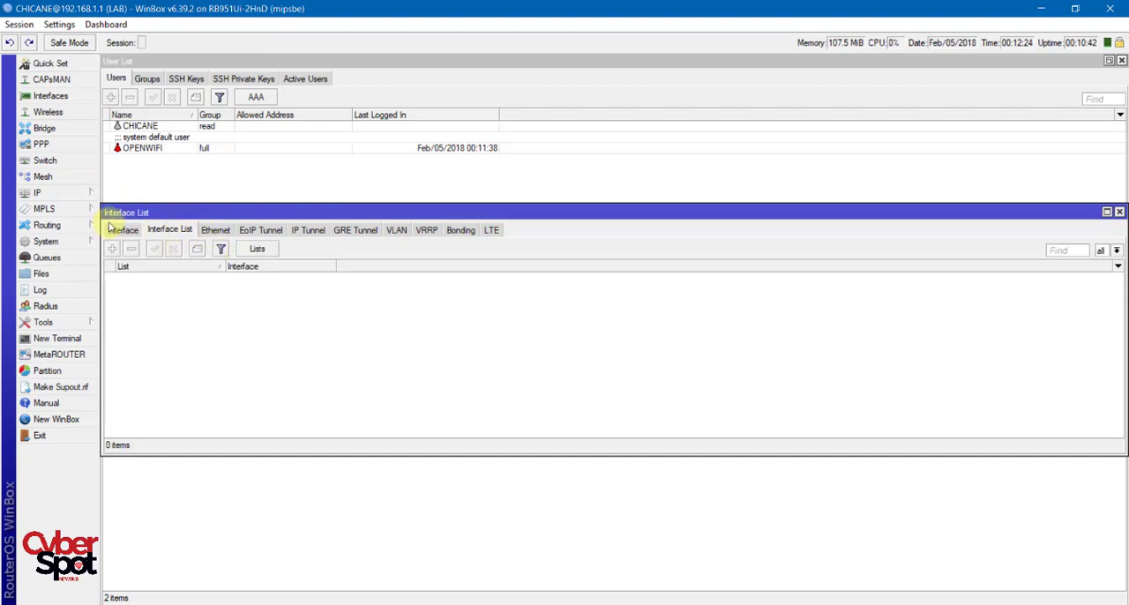
click(122, 230)
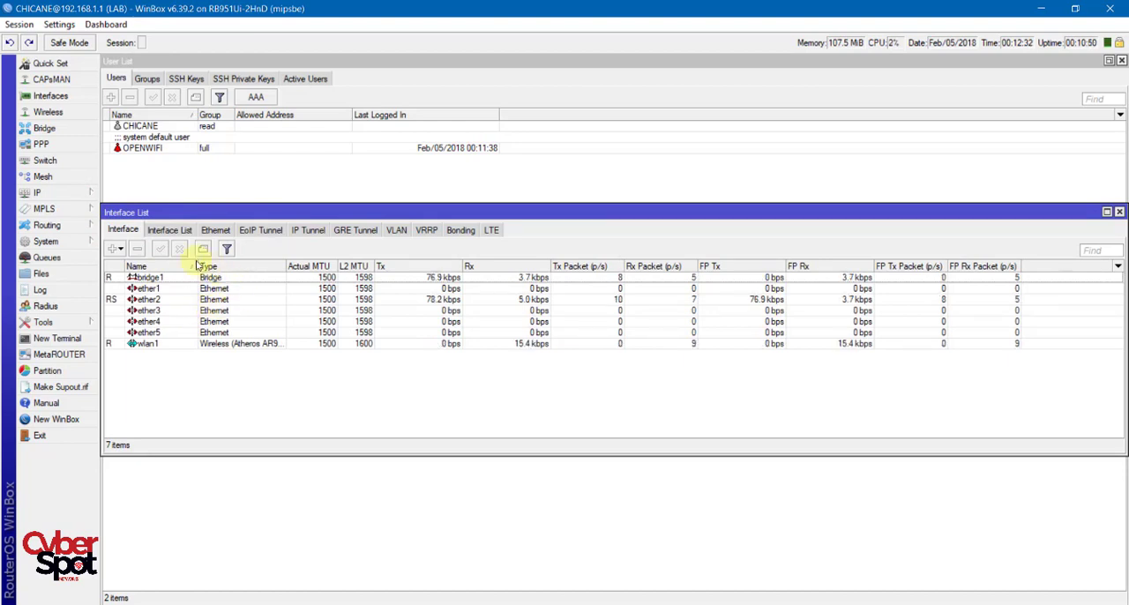
Check the Bridge, PPP, Radius and Terminal windows under the read-only login, and close all open windows except the user list.
click(45, 128)
click(41, 144)
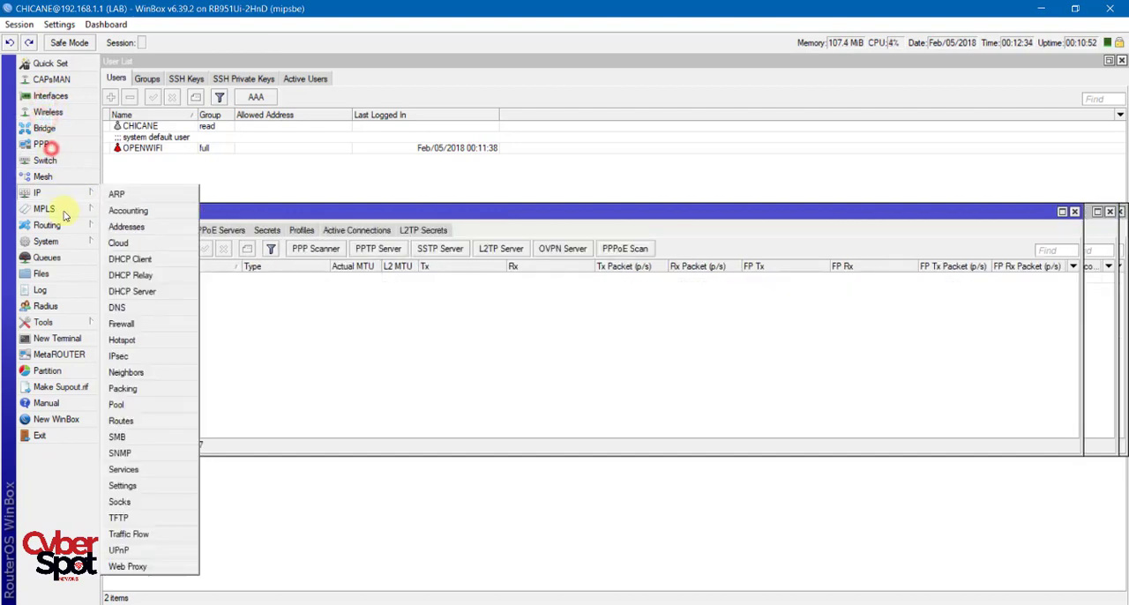
click(55, 193)
click(58, 306)
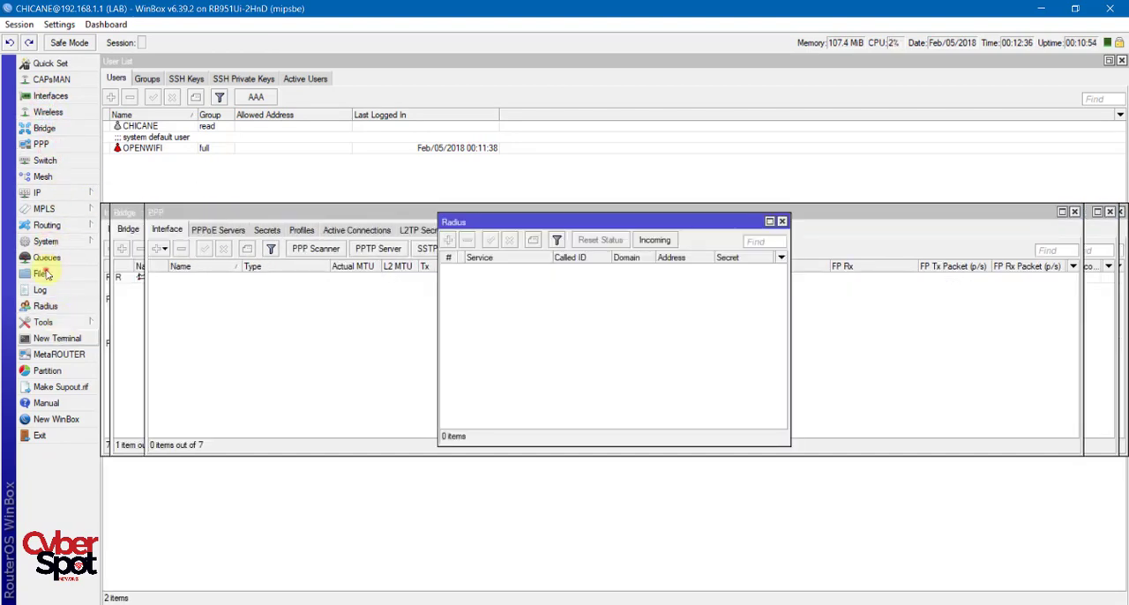
click(55, 337)
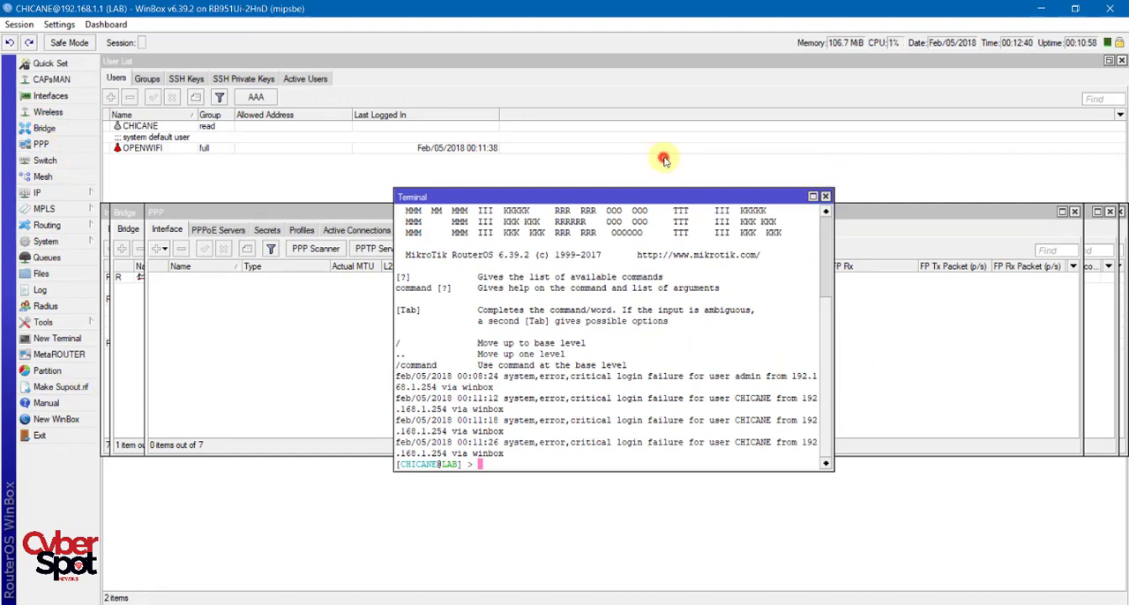
click(825, 196)
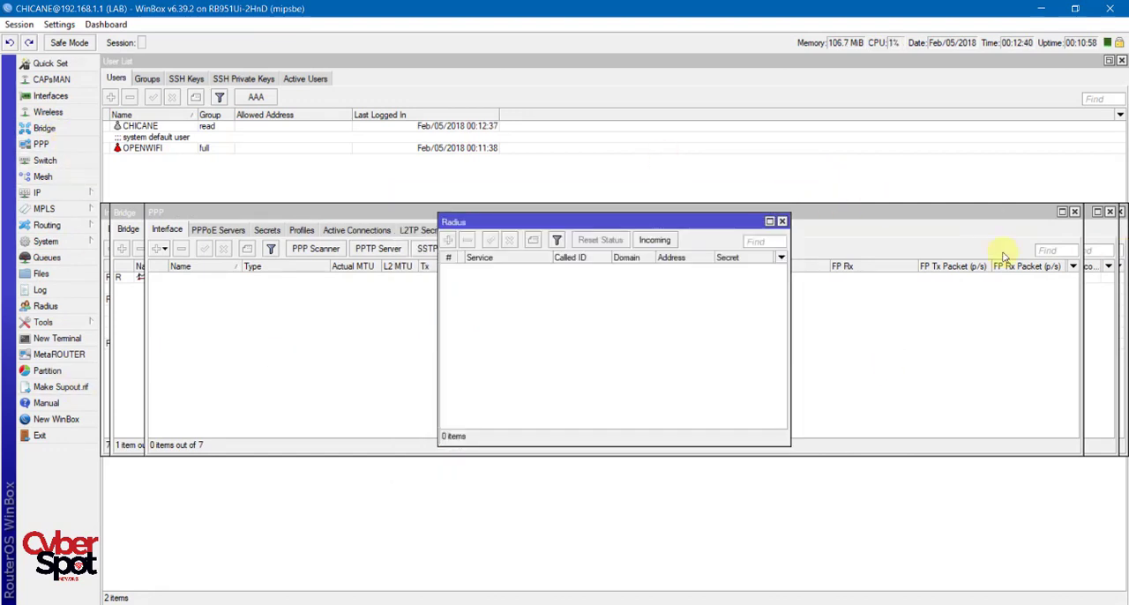
click(781, 223)
click(1076, 213)
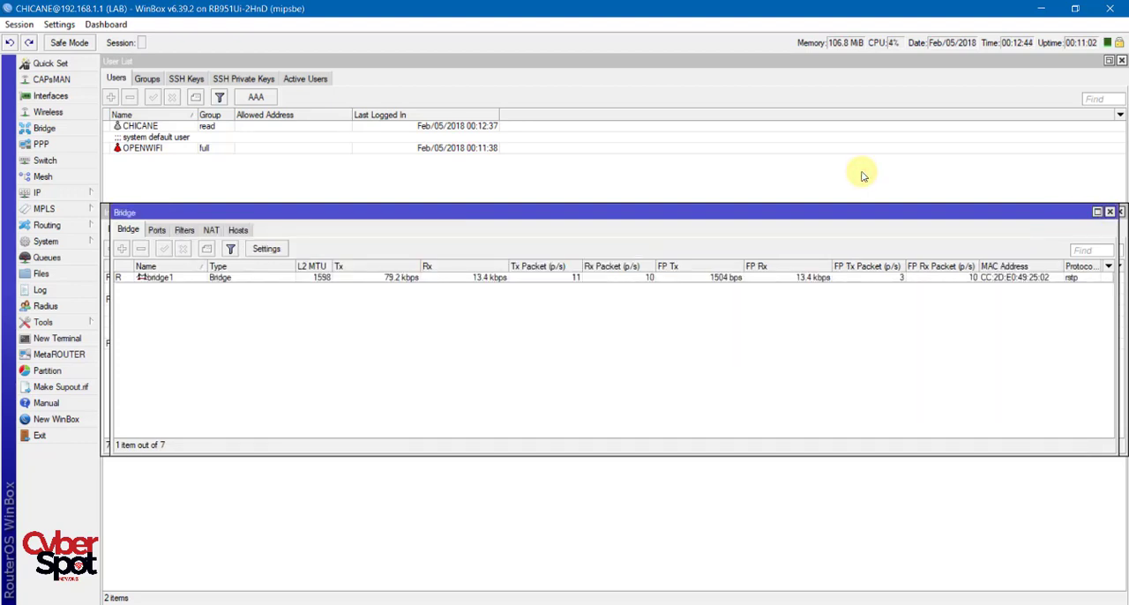
click(1110, 212)
click(1110, 212)
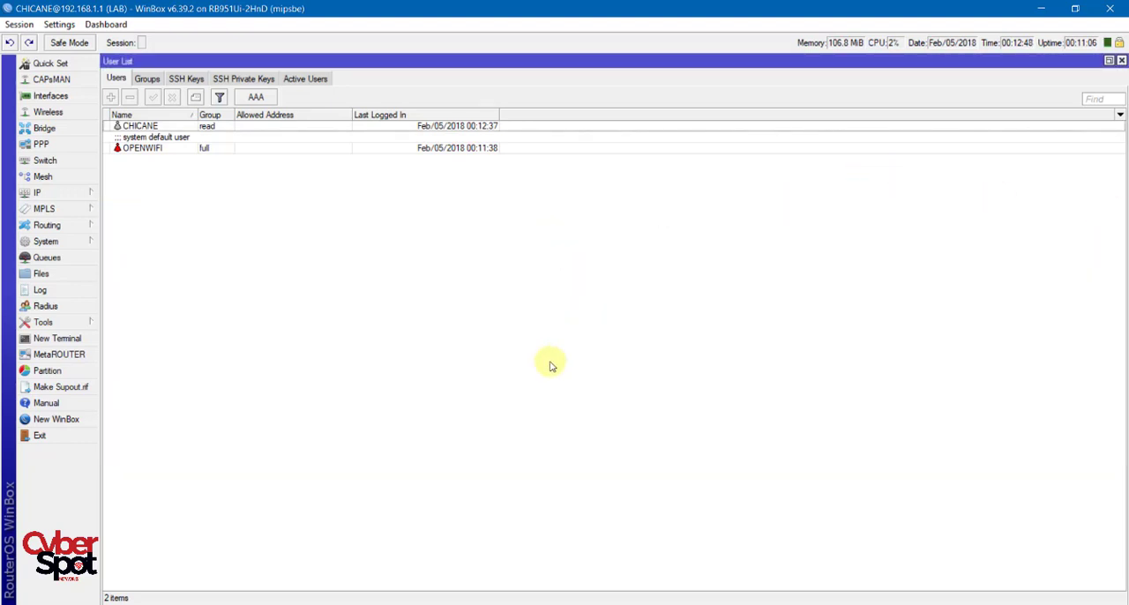
Check the user groups and the users for available editing options, and close the user list.
click(146, 78)
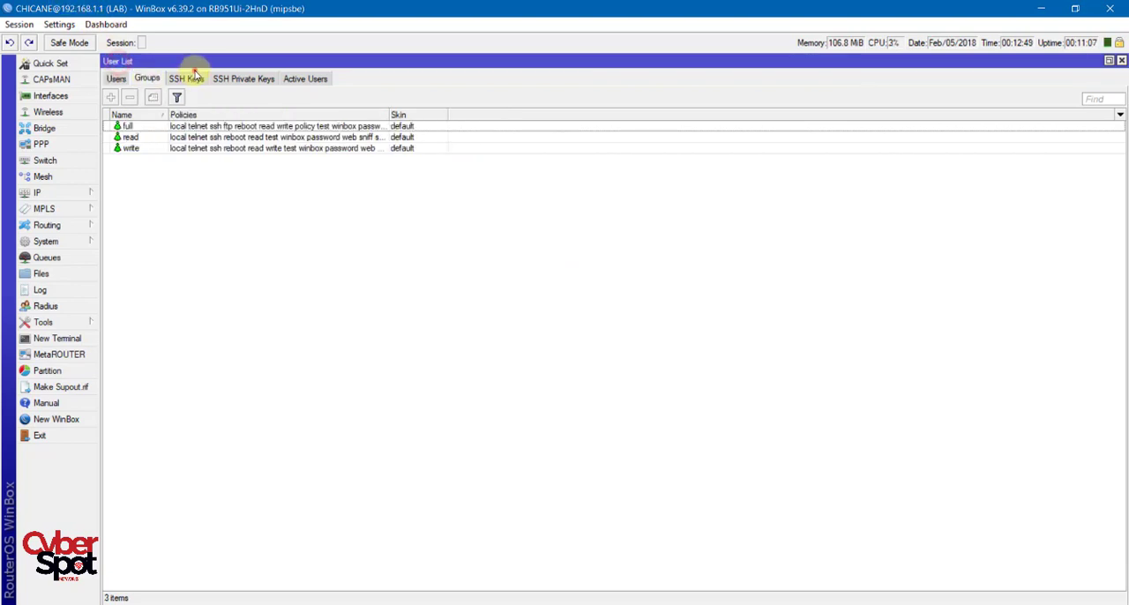
click(116, 78)
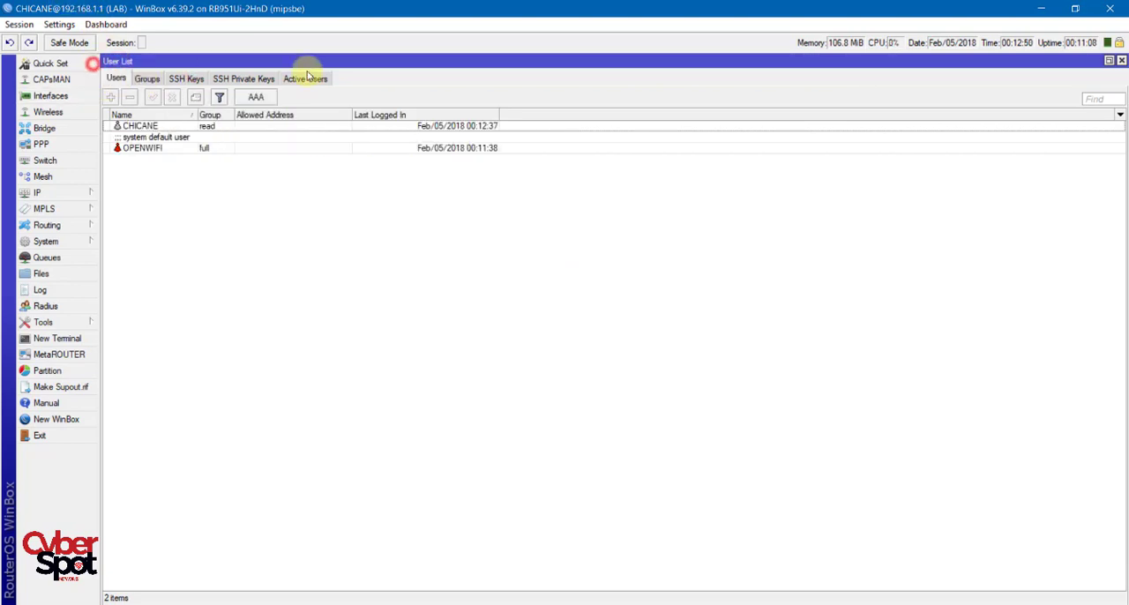
click(1122, 61)
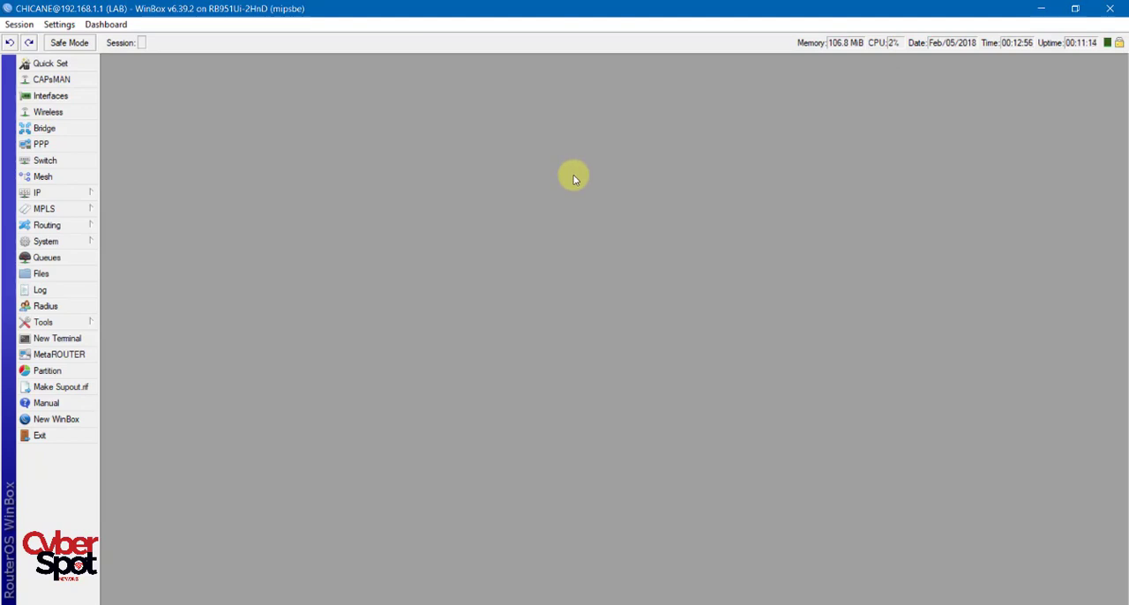
Reopen the user list, check the OPENWIFI entry and the active CHICANE session, and close the list.
click(51, 241)
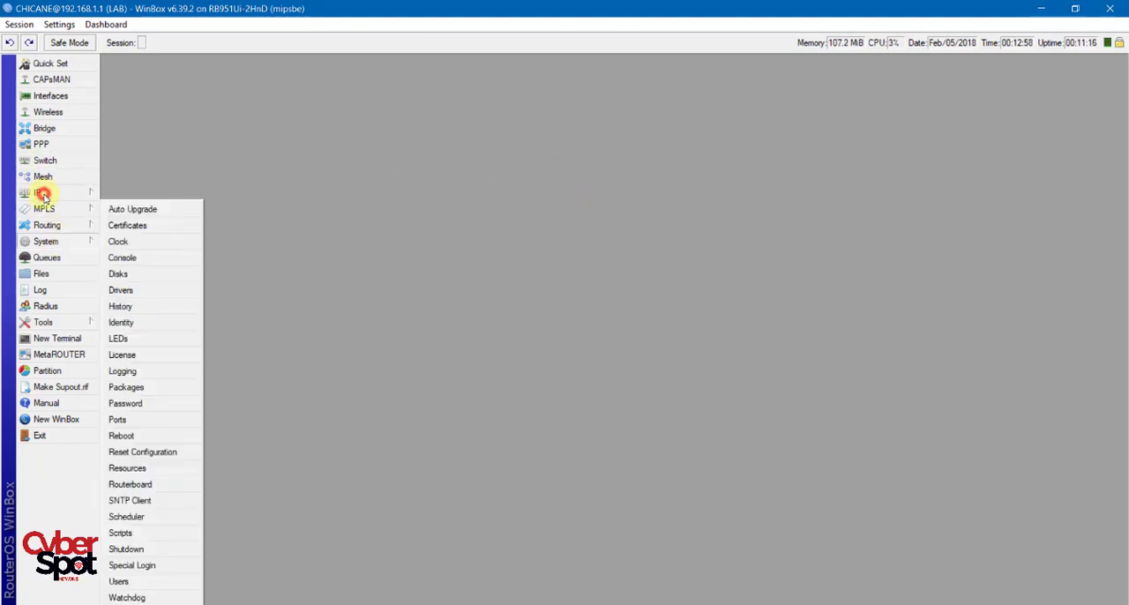
click(141, 582)
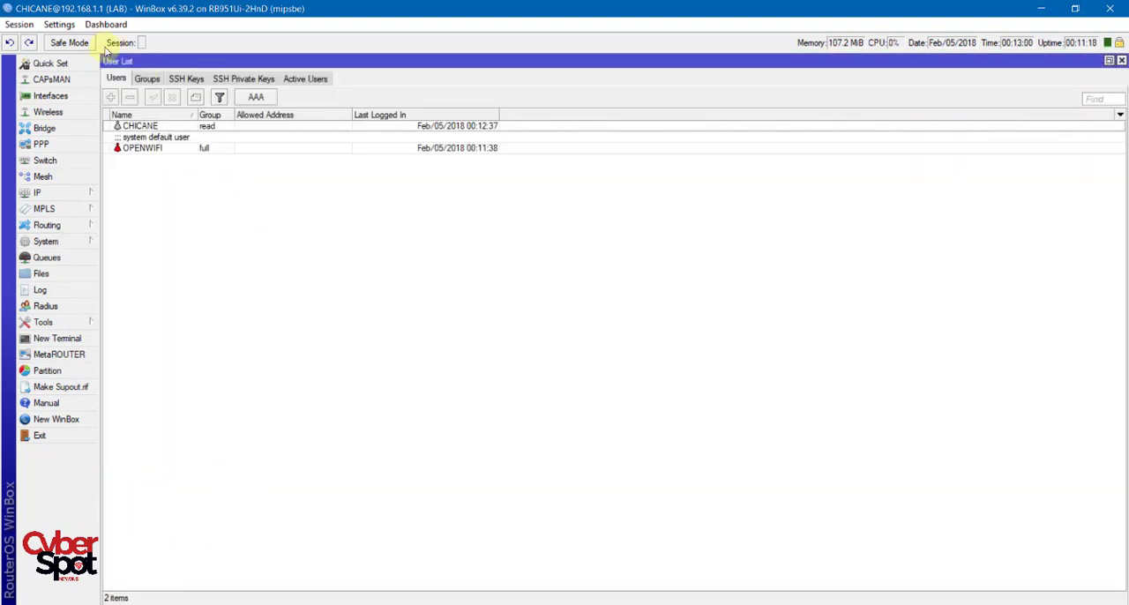
click(146, 148)
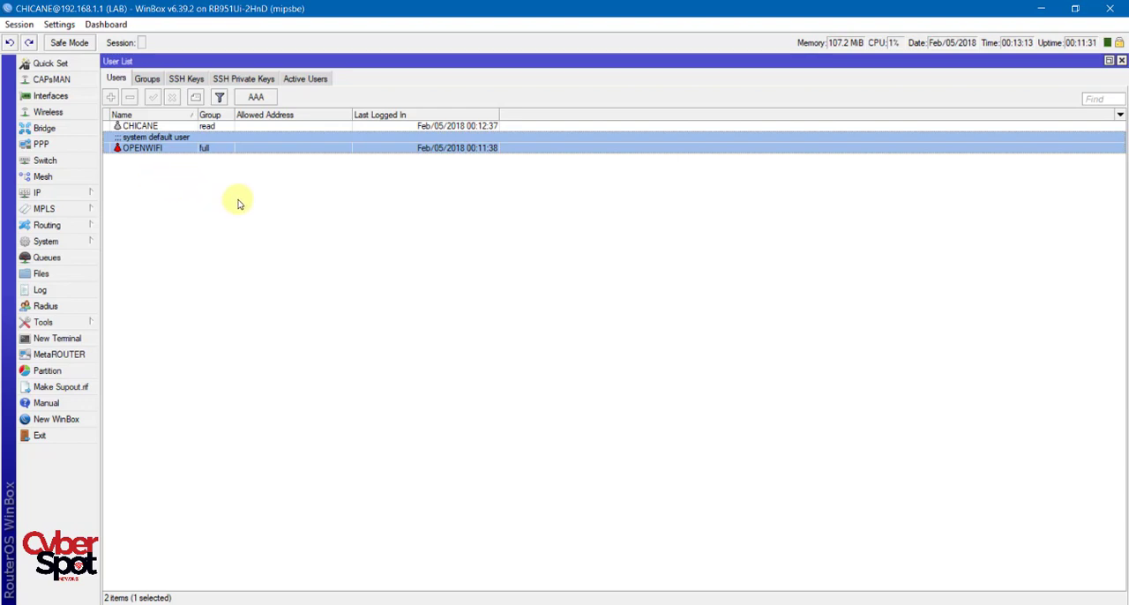
click(313, 79)
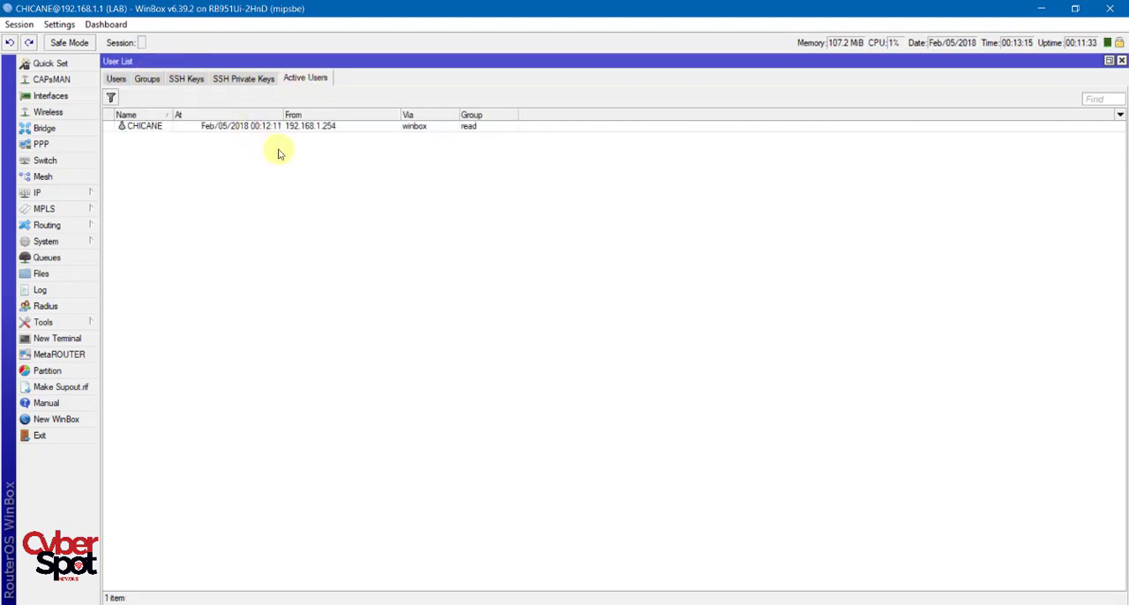
click(252, 127)
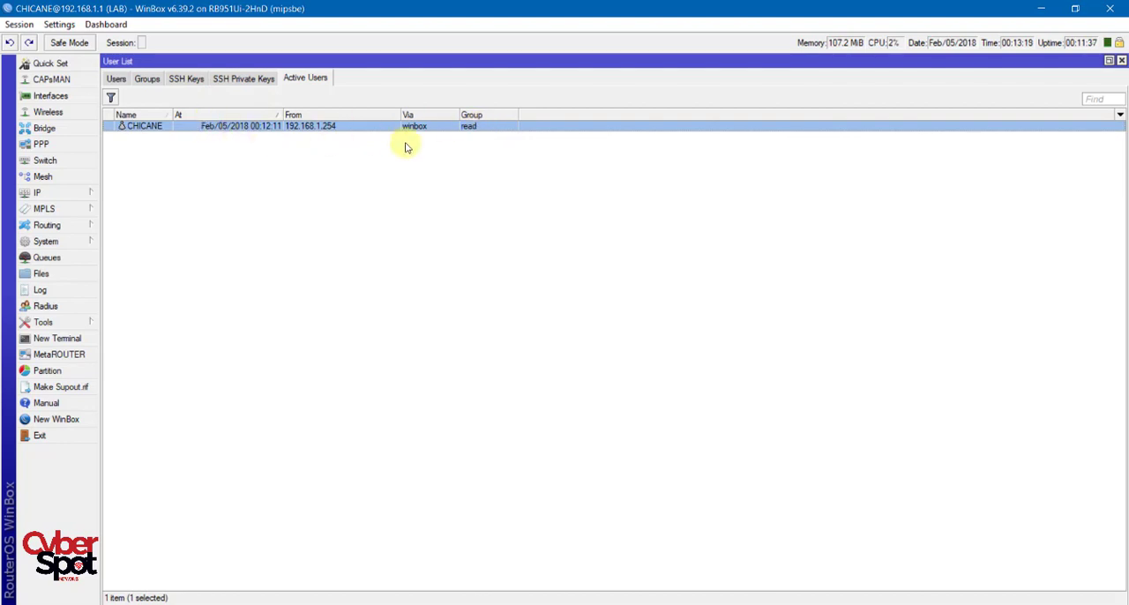
click(371, 174)
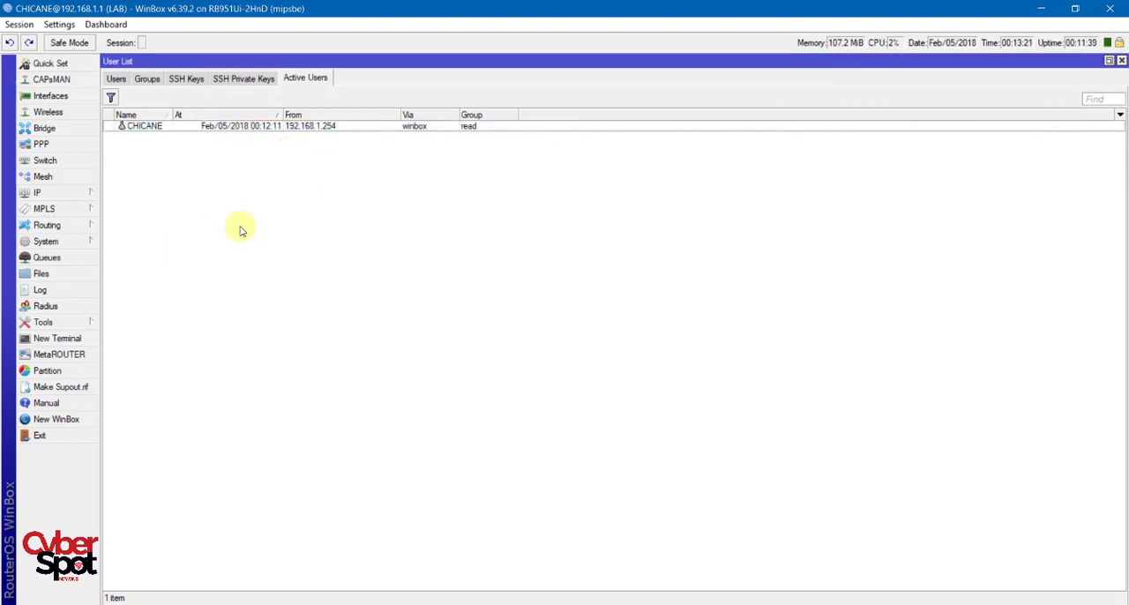
click(1121, 61)
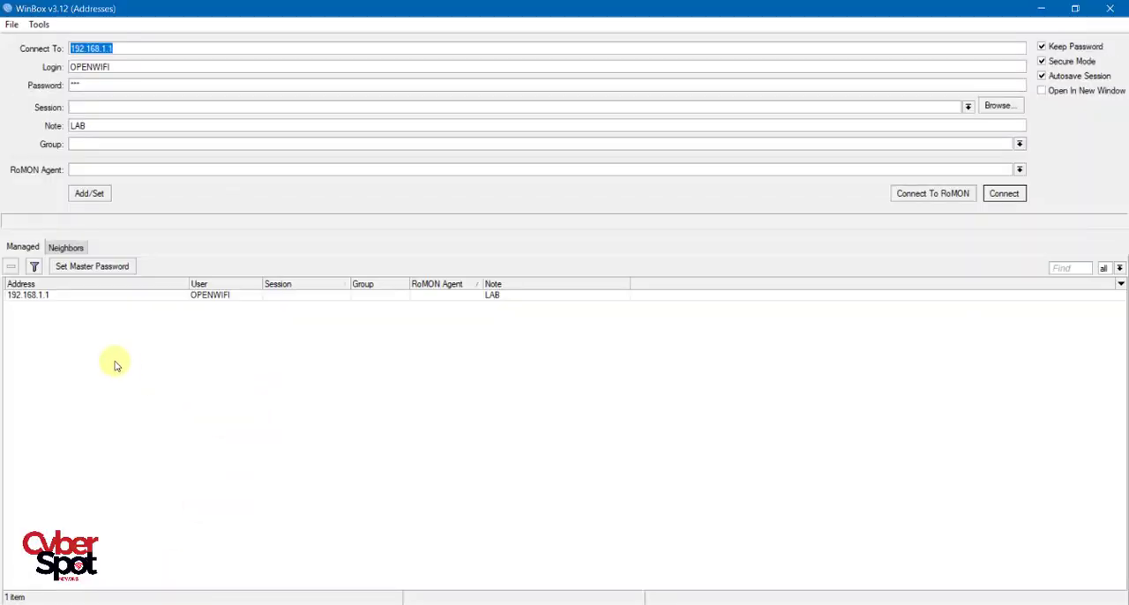
Reconnect to 192.168.1.1 with the OPENWIFI login and its saved password.
click(113, 361)
click(134, 48)
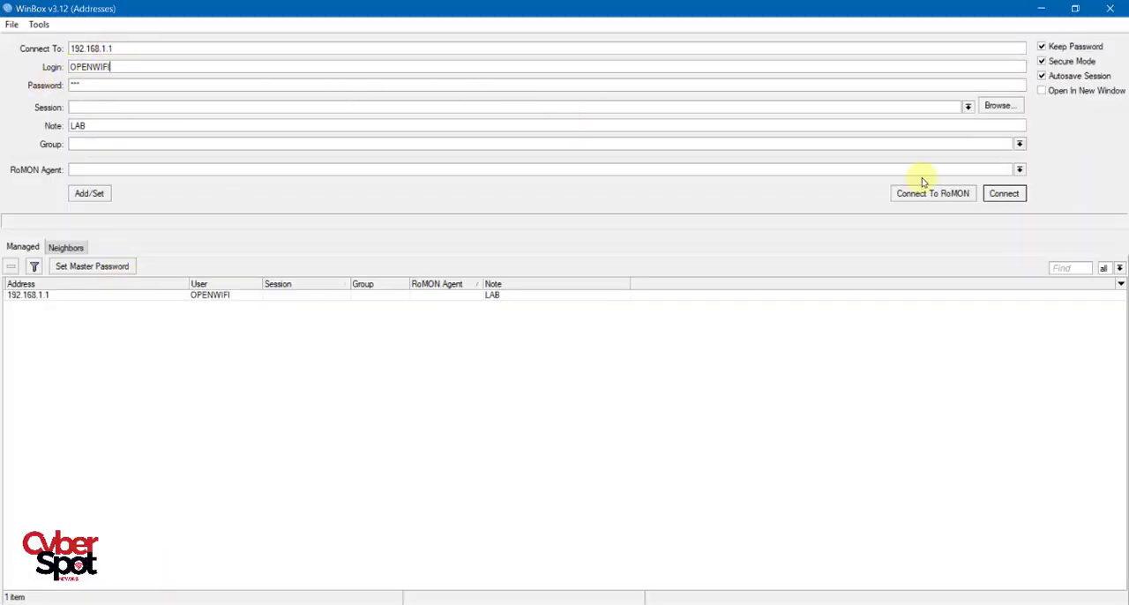
click(1008, 193)
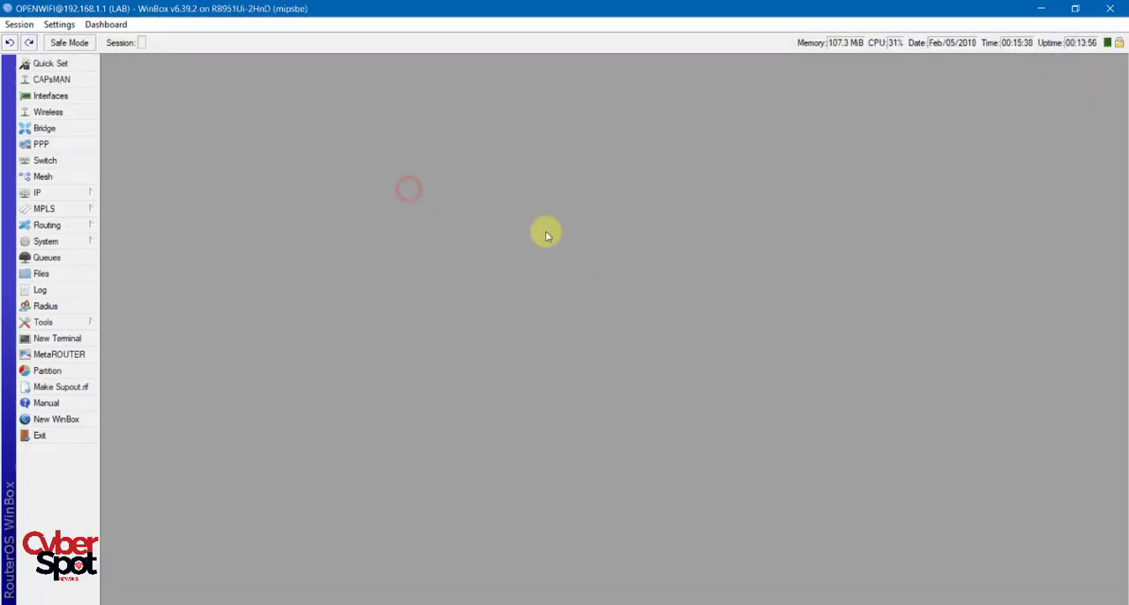
Open the router's package list and select the advanced-tools package to examine the installed packages.
click(69, 242)
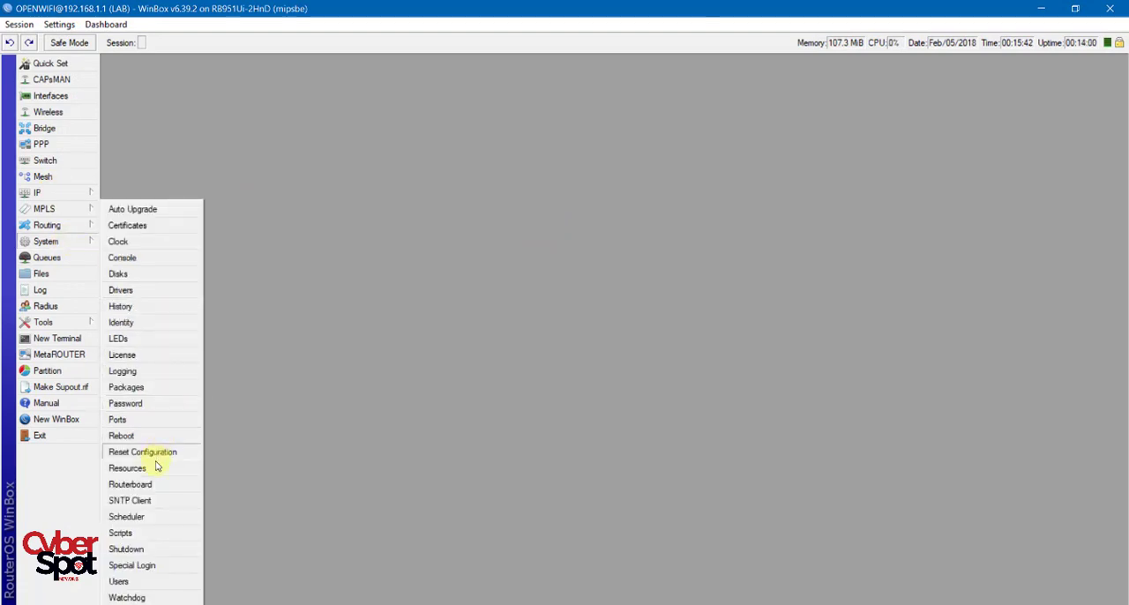
click(134, 387)
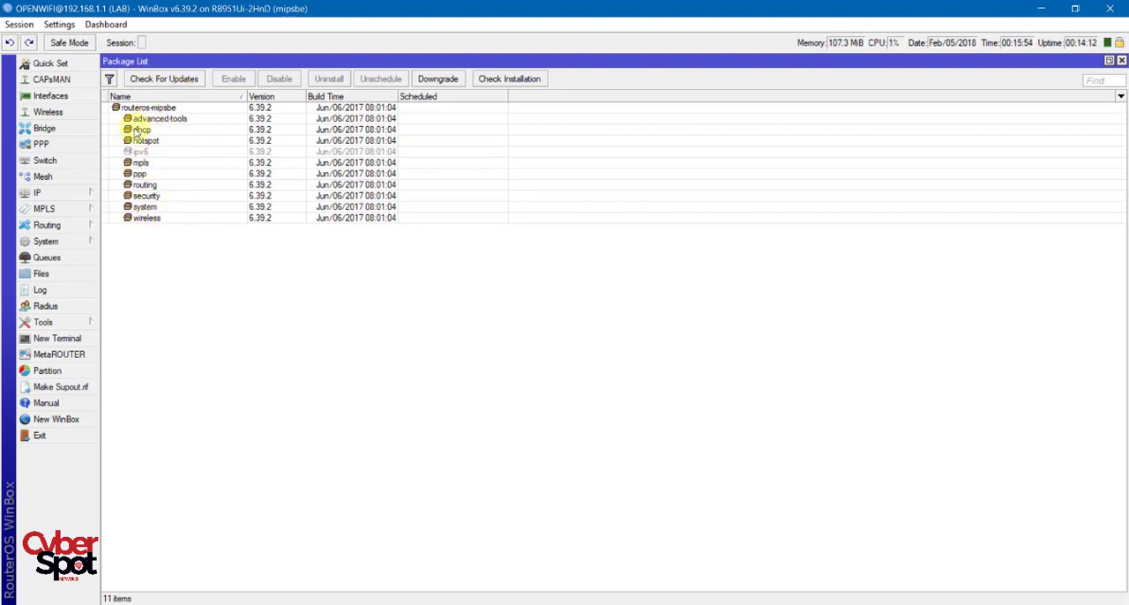
click(173, 120)
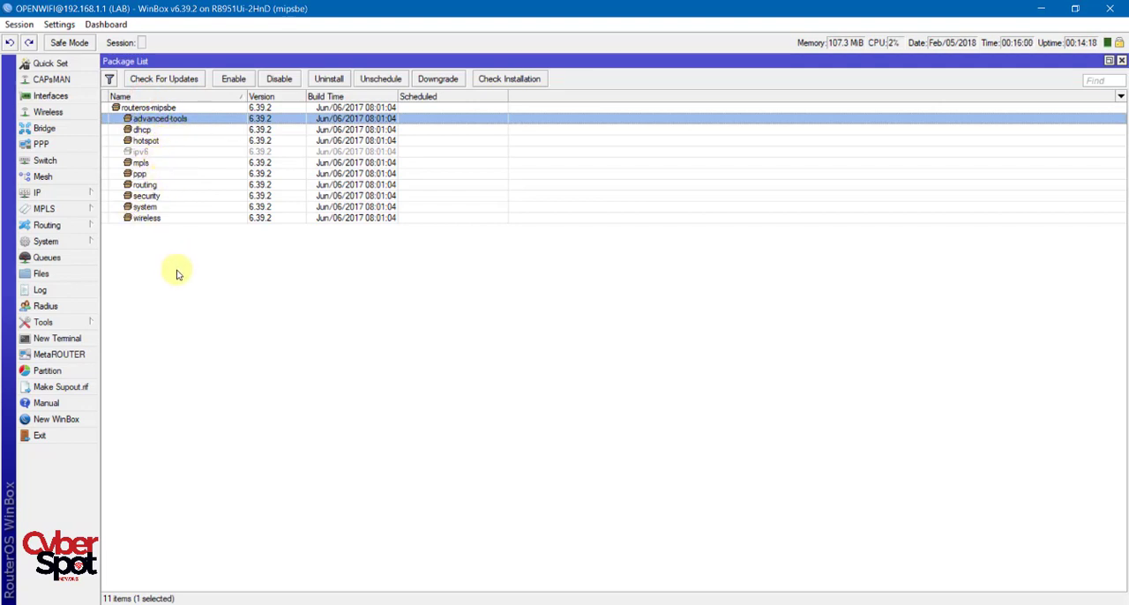
Examine the ipv6, ppp, mpls and system entries in the package list, and clear the selection.
click(152, 153)
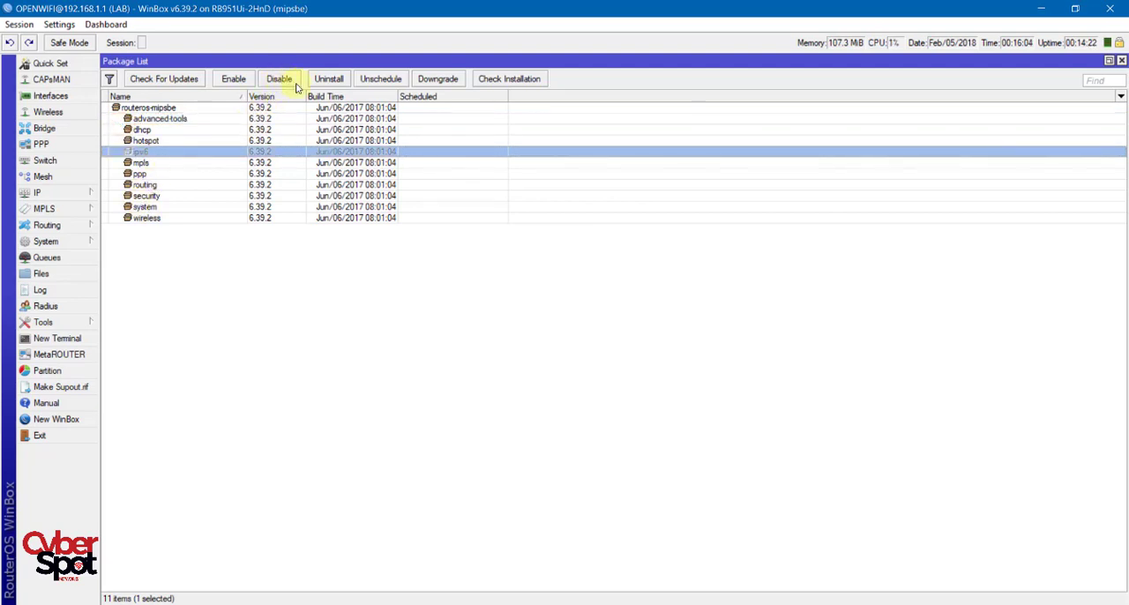
click(148, 174)
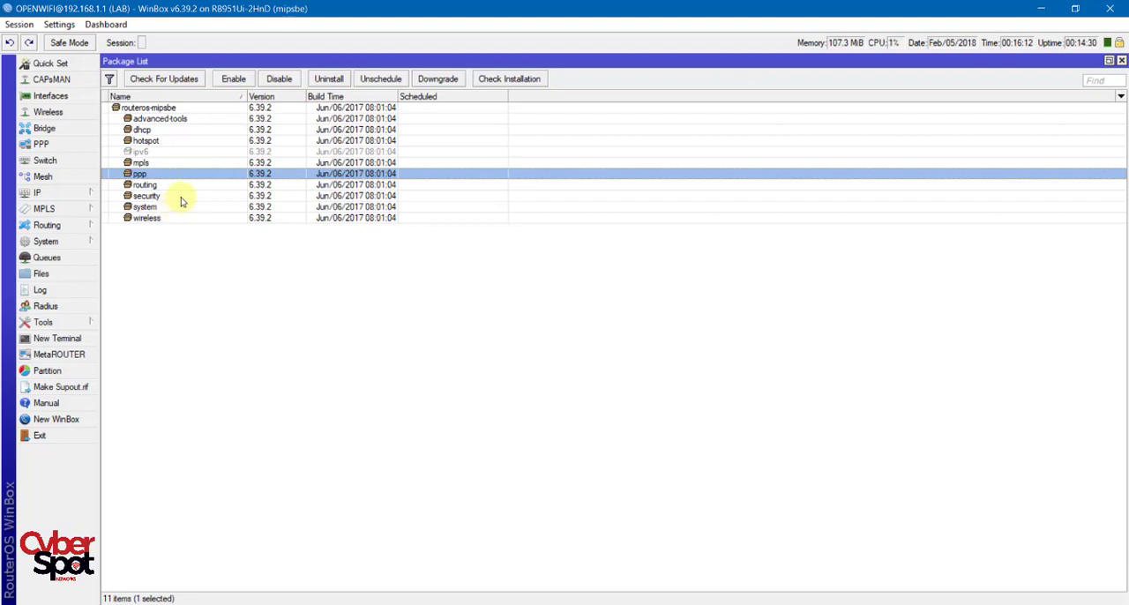
click(168, 163)
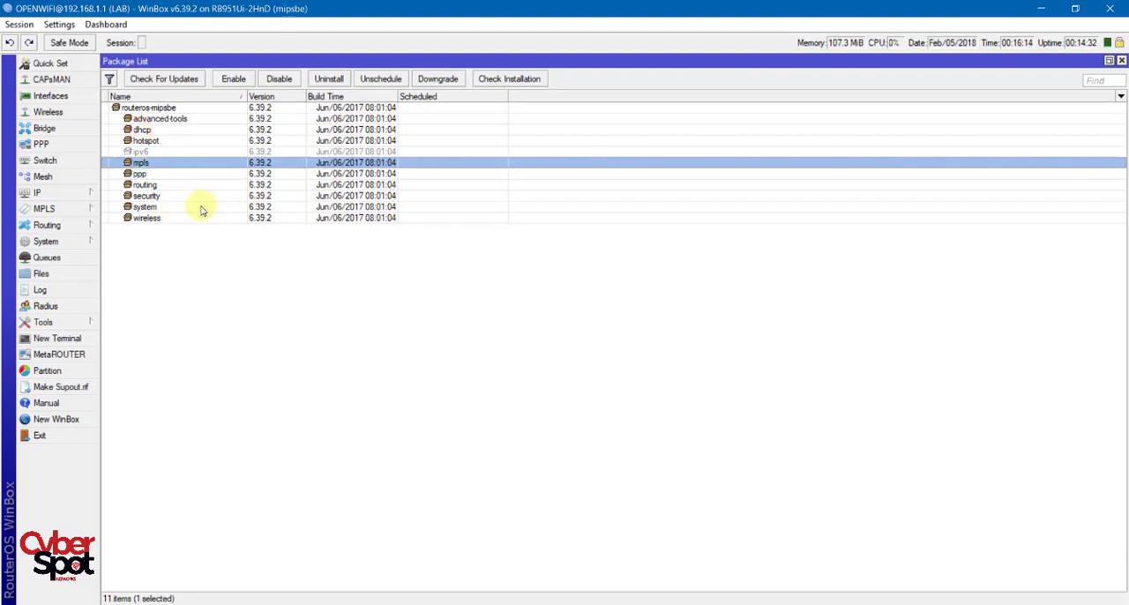
click(196, 207)
click(155, 153)
click(210, 245)
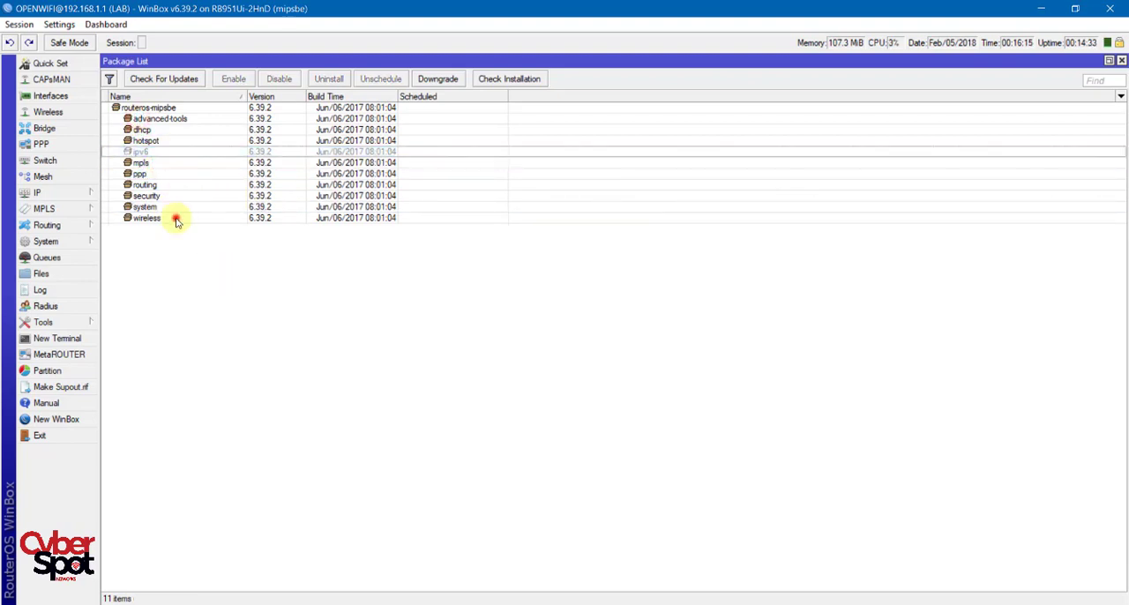
Open the package update check and set its update channel to bugfix only.
click(161, 80)
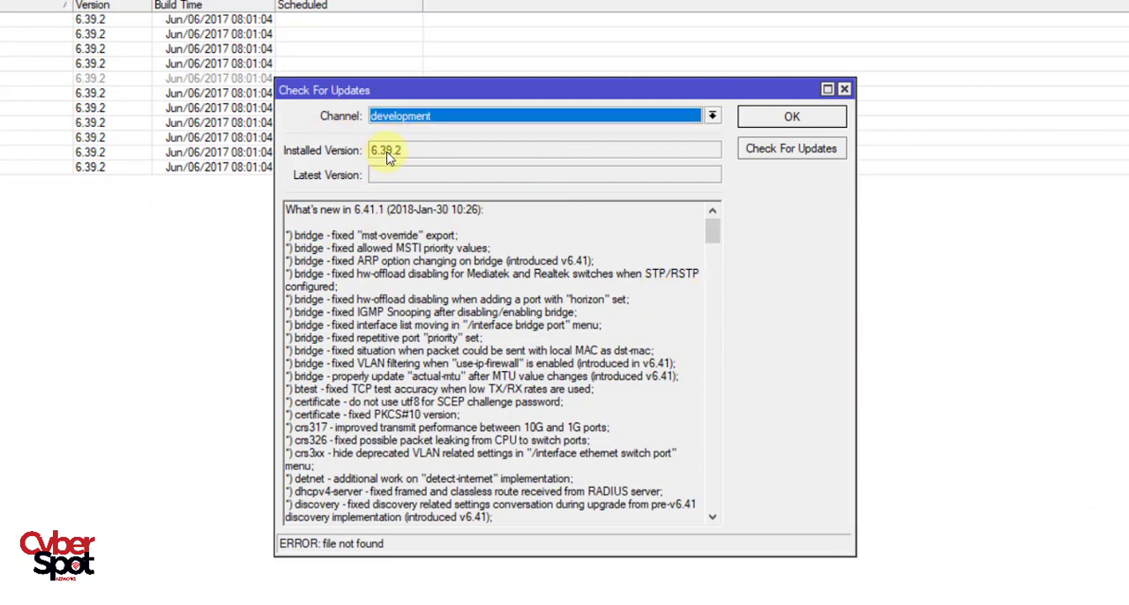
click(460, 112)
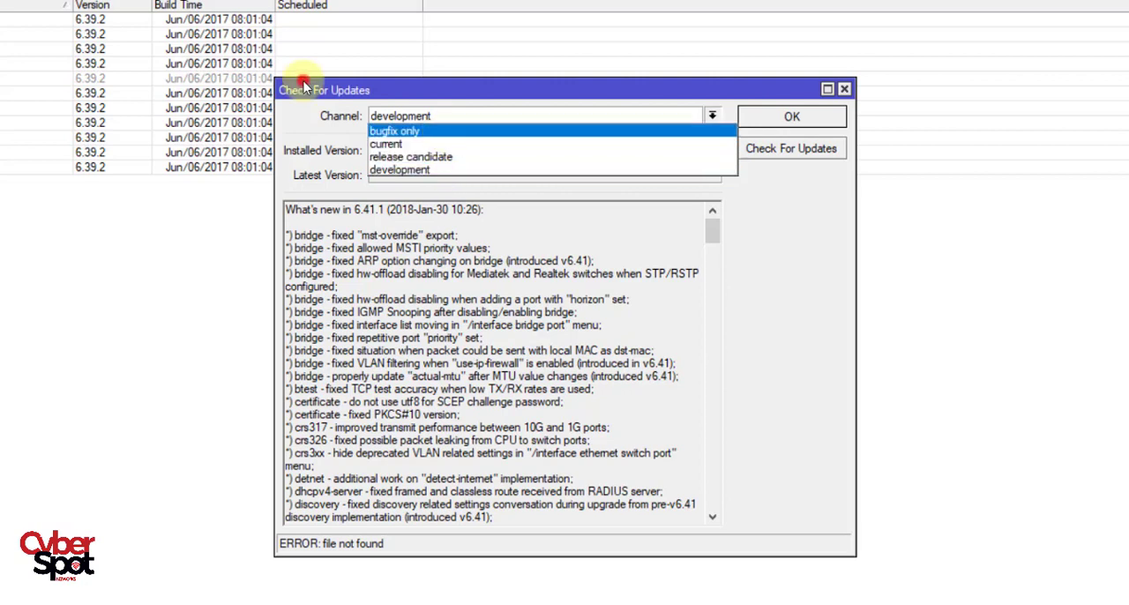
click(446, 132)
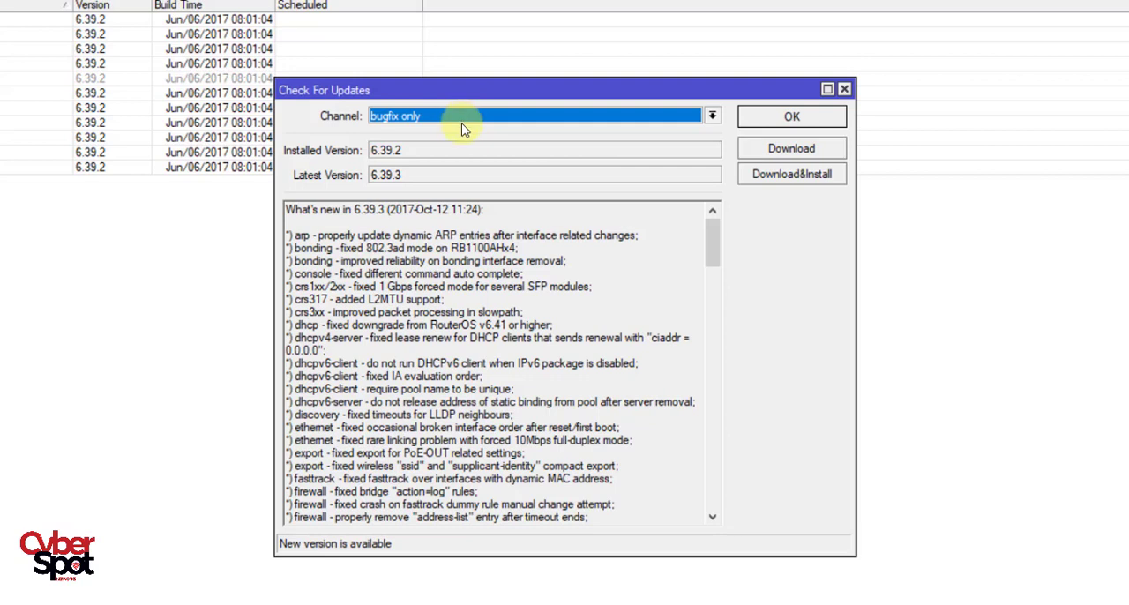
click(432, 118)
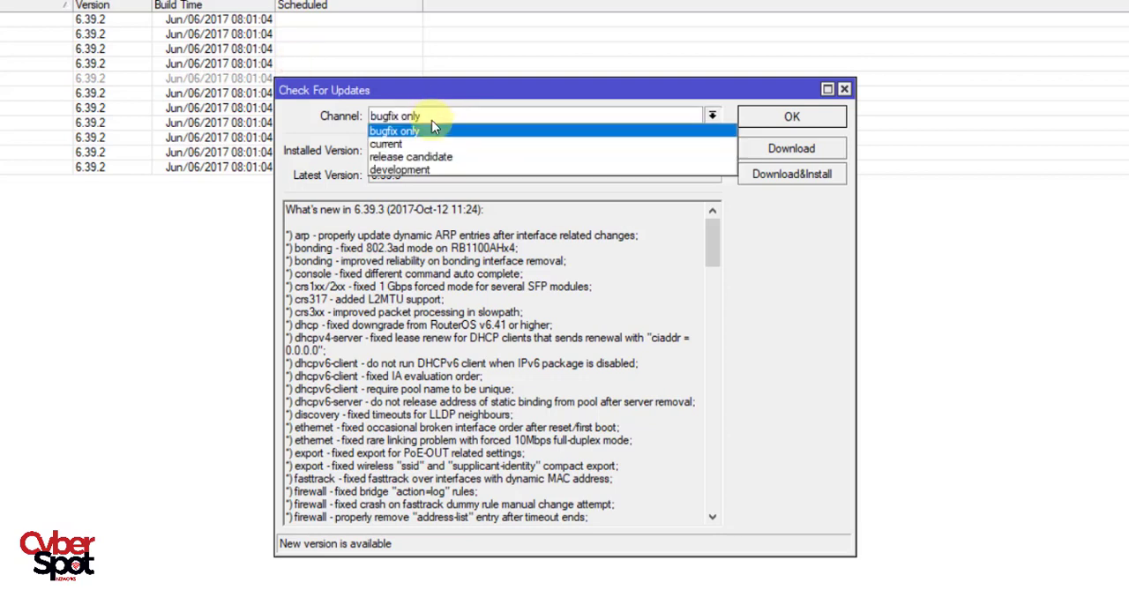
click(432, 129)
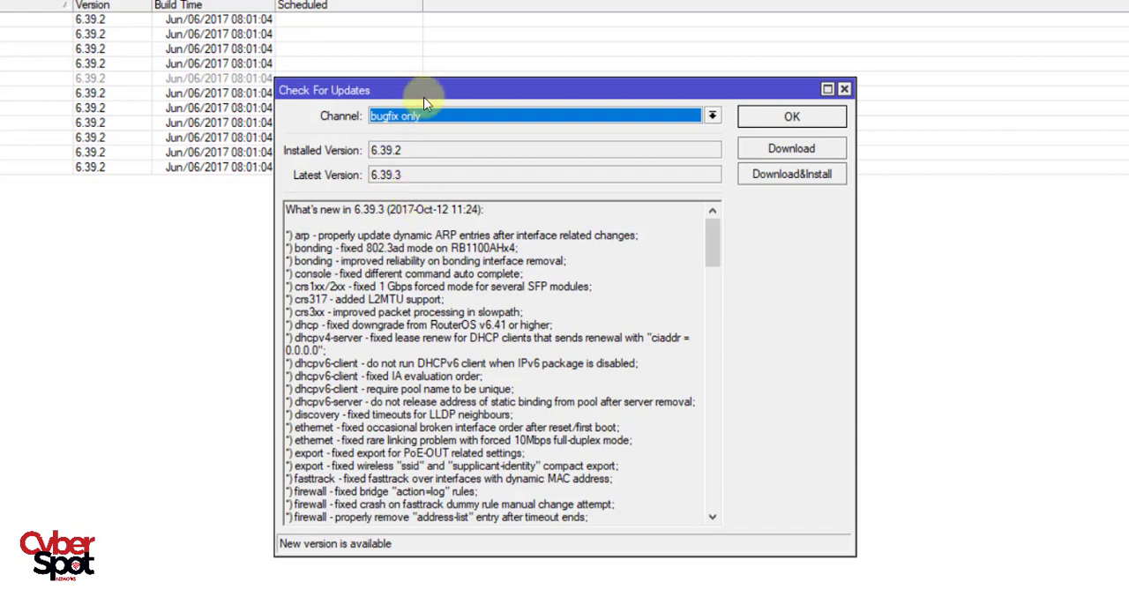
Enlarge the update window upward and read through the bugfix only channel's release notes.
drag(289, 37, 415, 13)
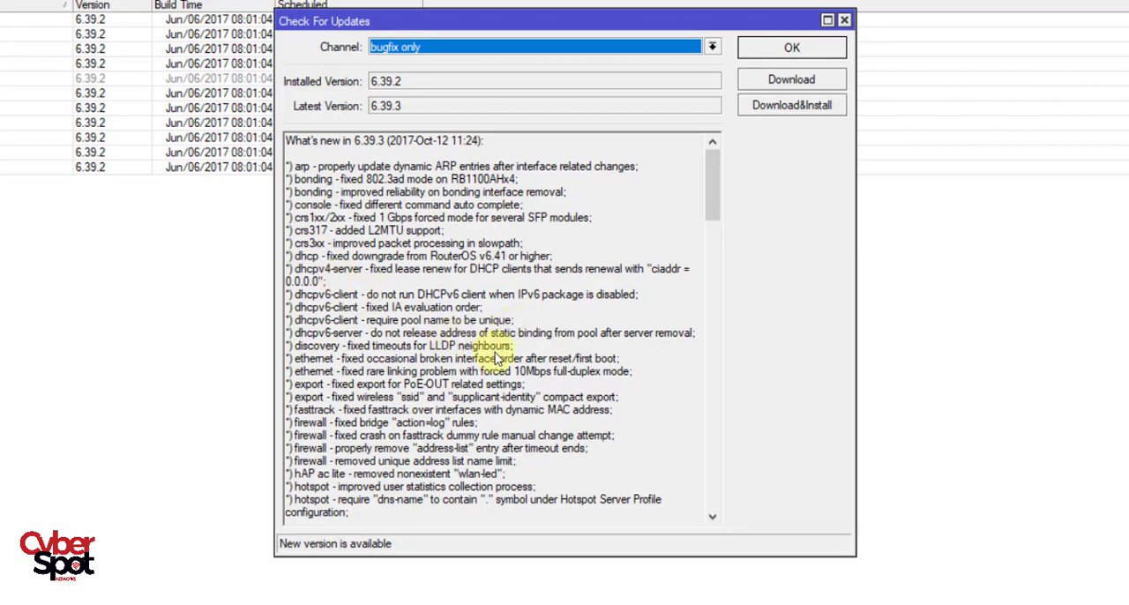
drag(707, 188, 746, 401)
click(297, 171)
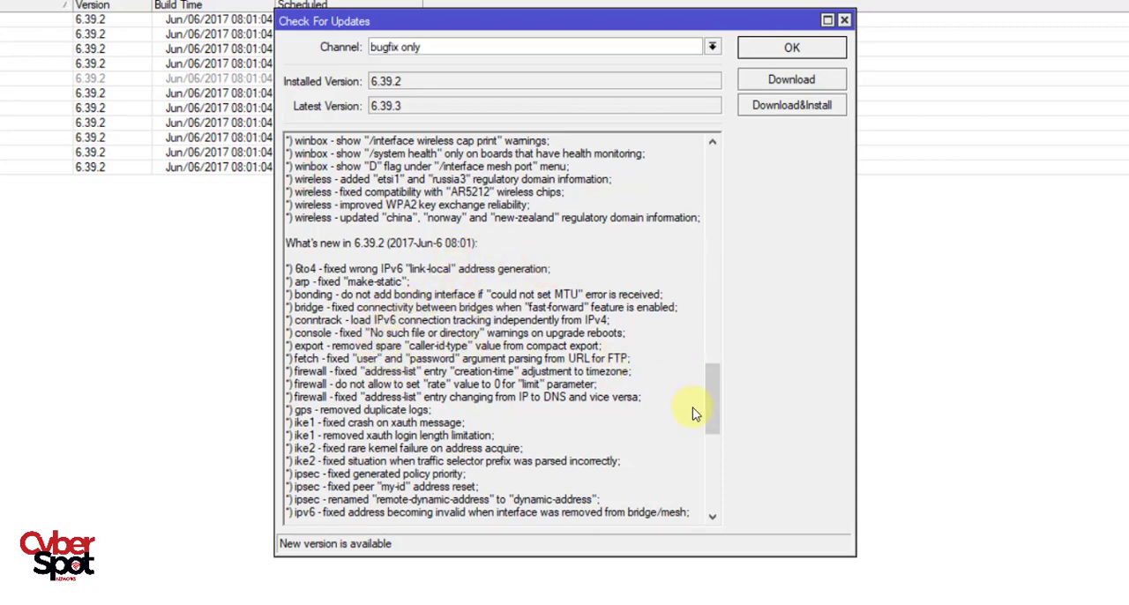
drag(709, 409, 711, 168)
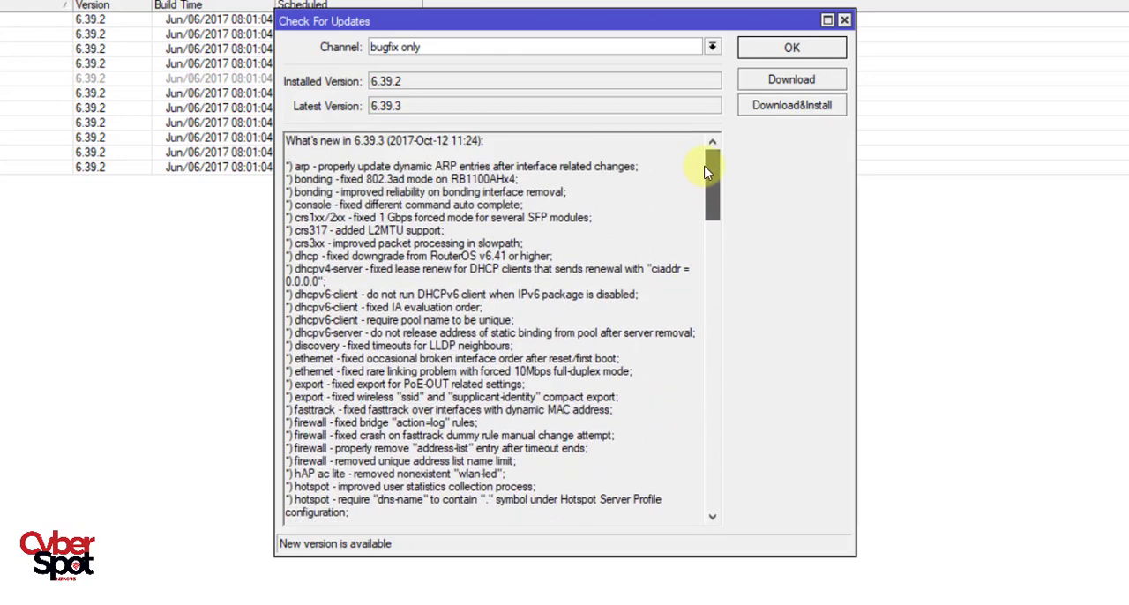
Switch the update channel to current and check its latest version and release notes.
click(449, 44)
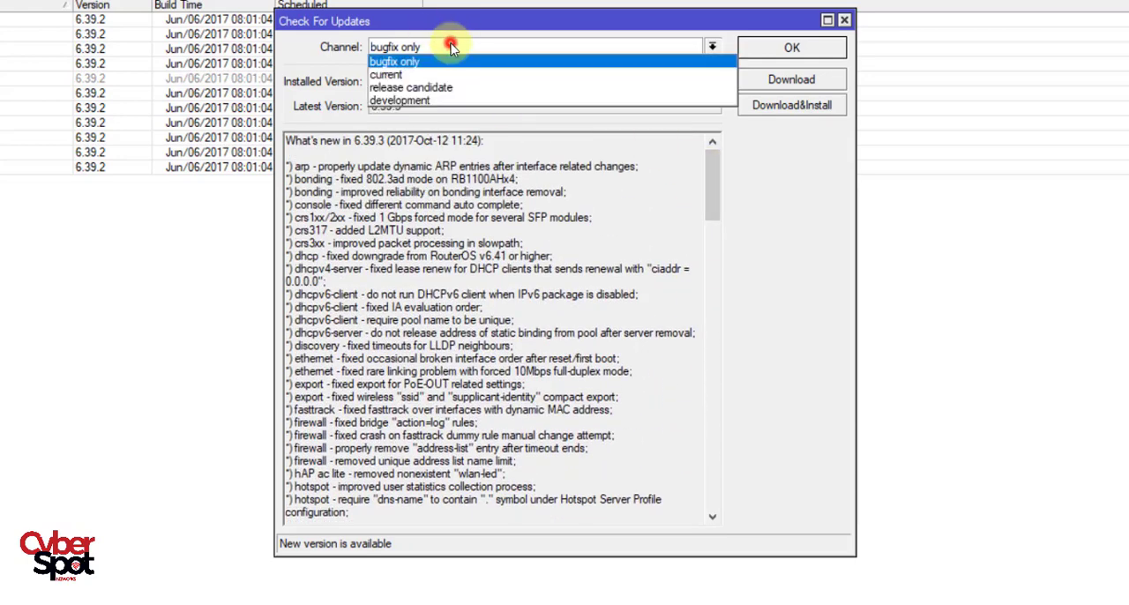
click(410, 78)
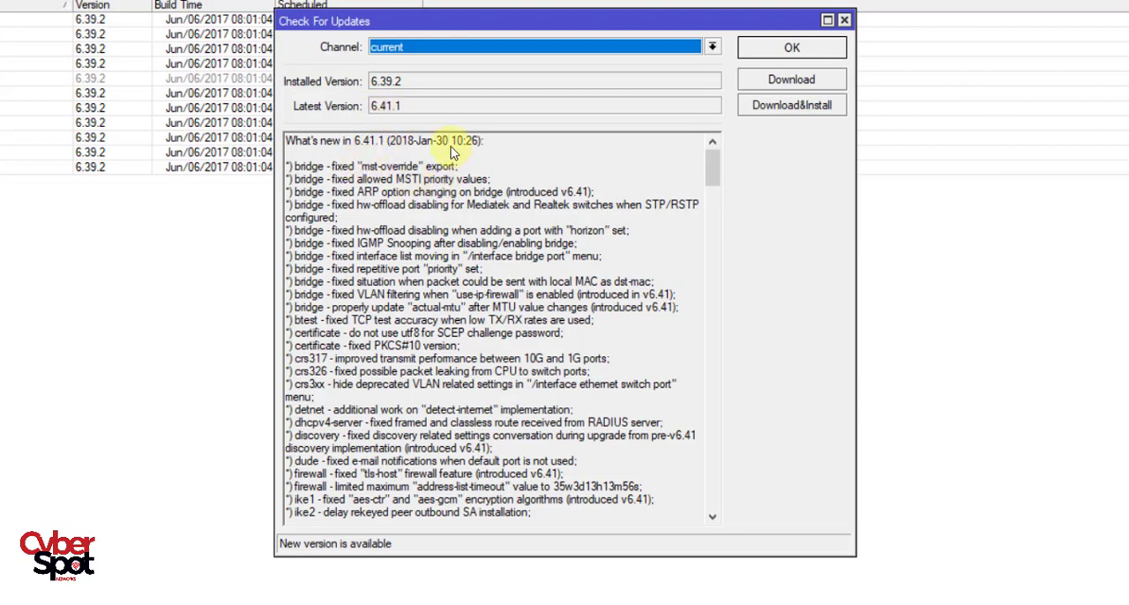
click(304, 128)
click(519, 105)
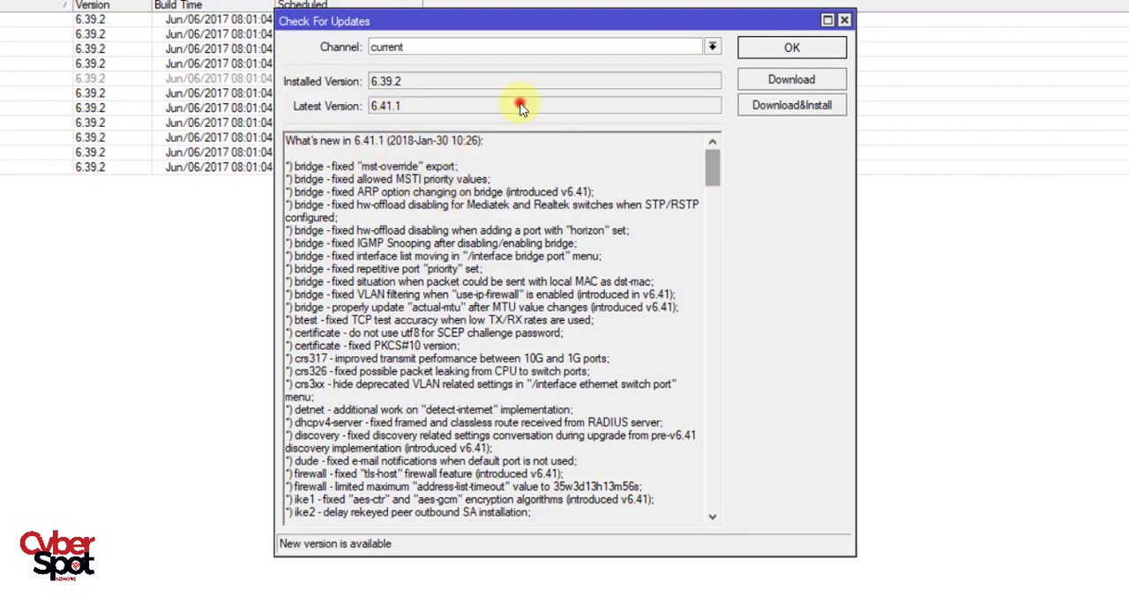
mouse_move(714, 167)
mouse_down()
mouse_move(718, 264)
mouse_move(728, 212)
mouse_move(713, 156)
mouse_up()
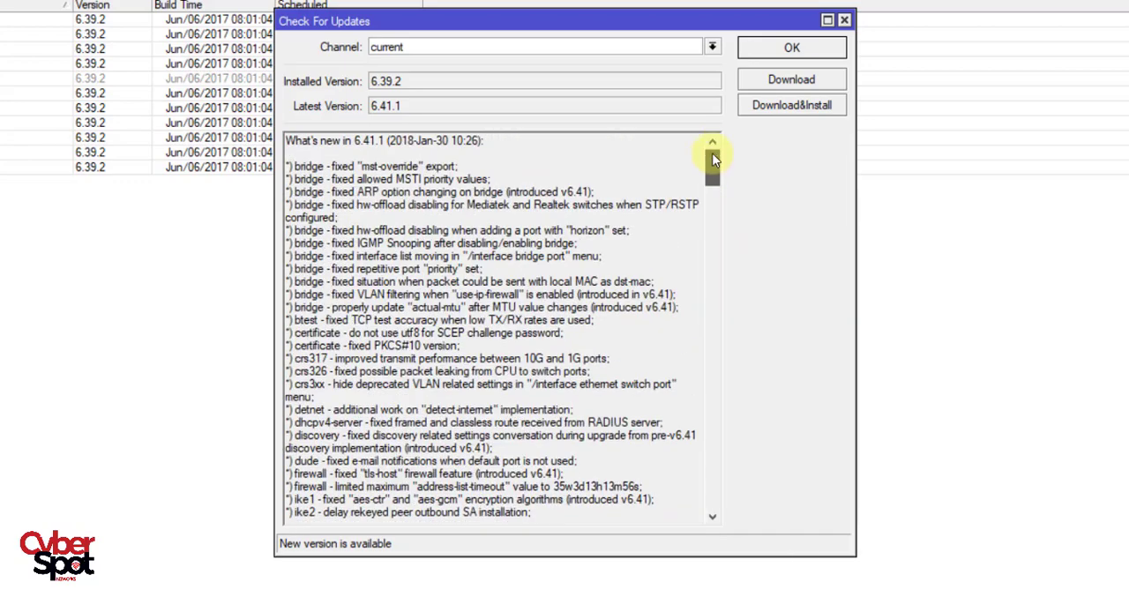
Switch the update channel to release candidate and widen the update window to examine its release notes.
click(713, 47)
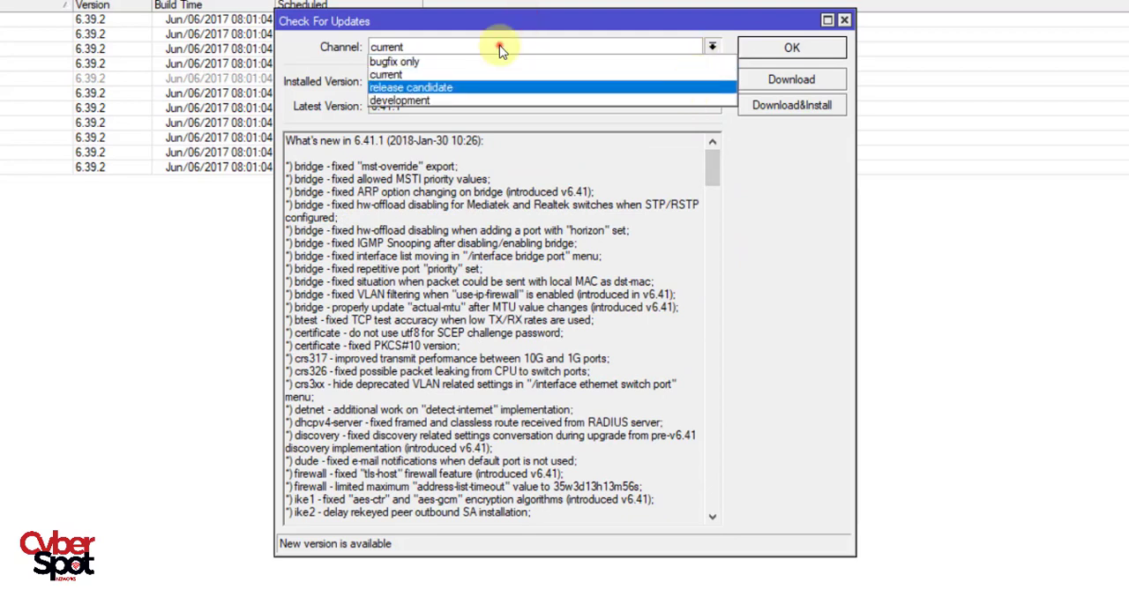
click(690, 86)
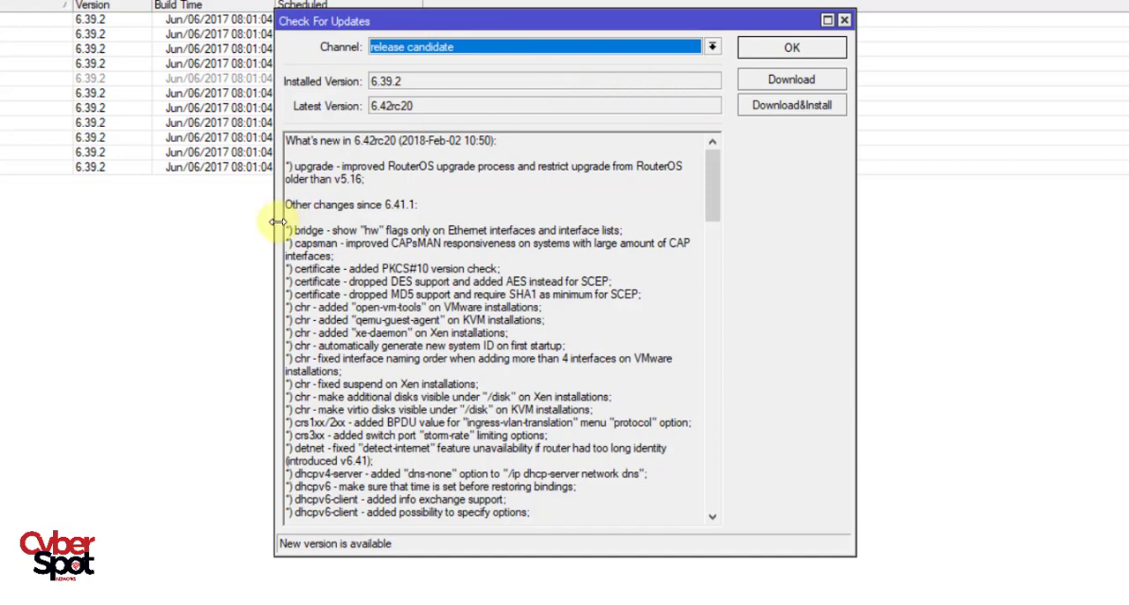
drag(273, 221, 212, 229)
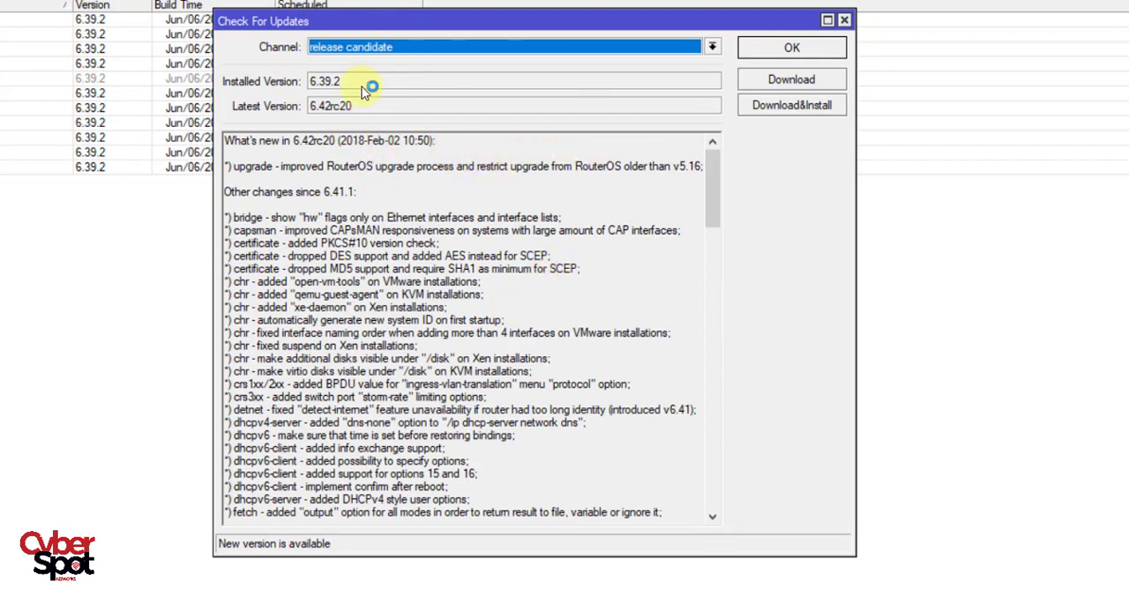
Switch the update channel to current, bugfix only and development in turn to compare the releases they offer.
click(509, 48)
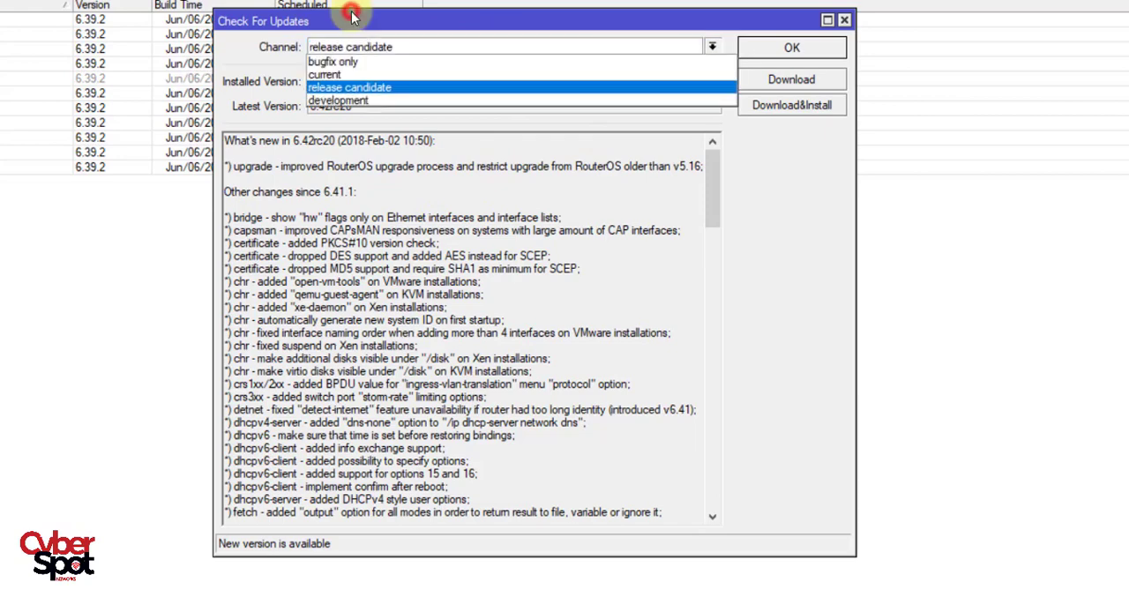
click(388, 75)
click(403, 46)
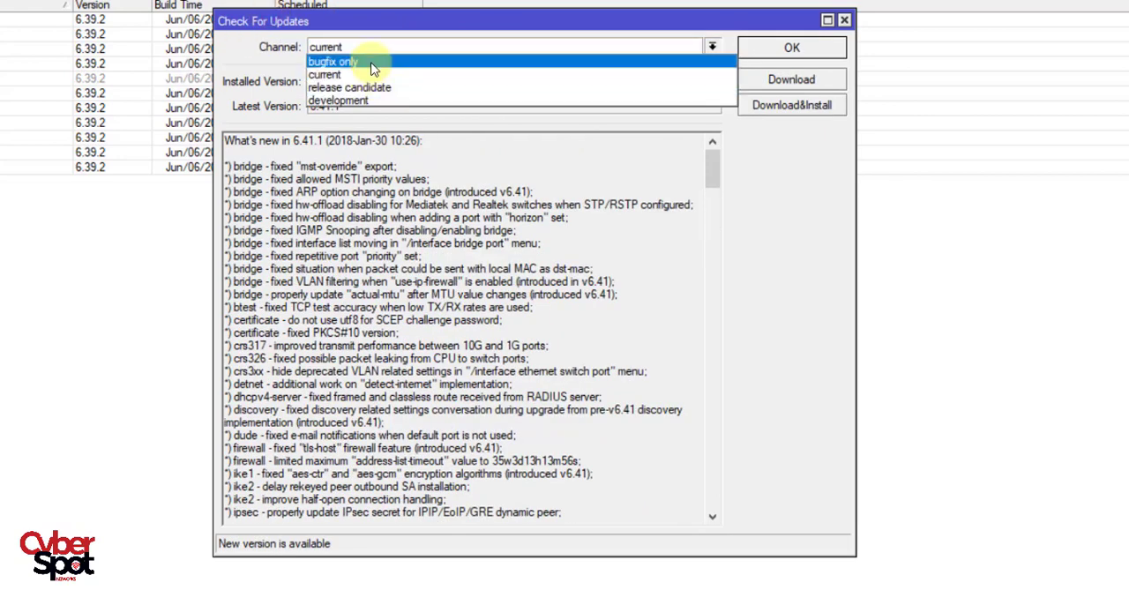
click(243, 64)
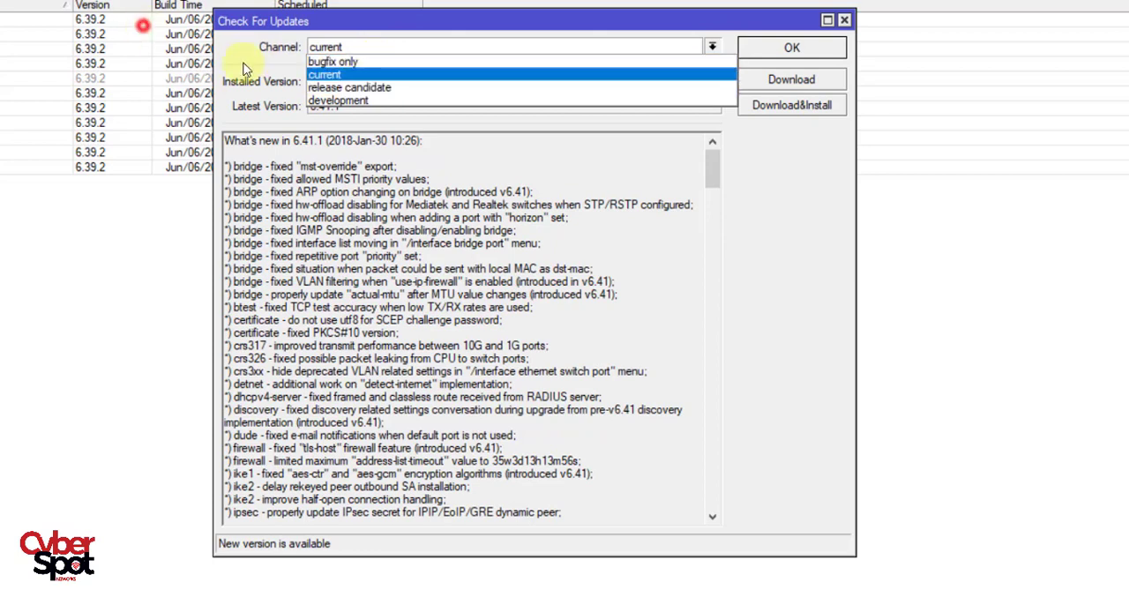
click(342, 48)
click(342, 62)
click(406, 46)
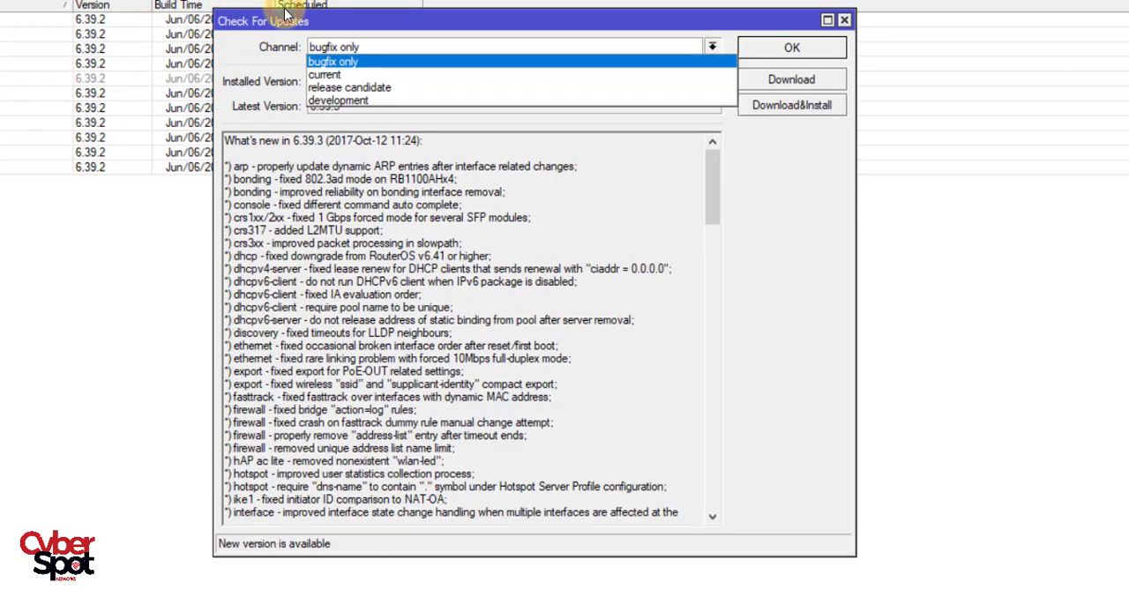
click(344, 100)
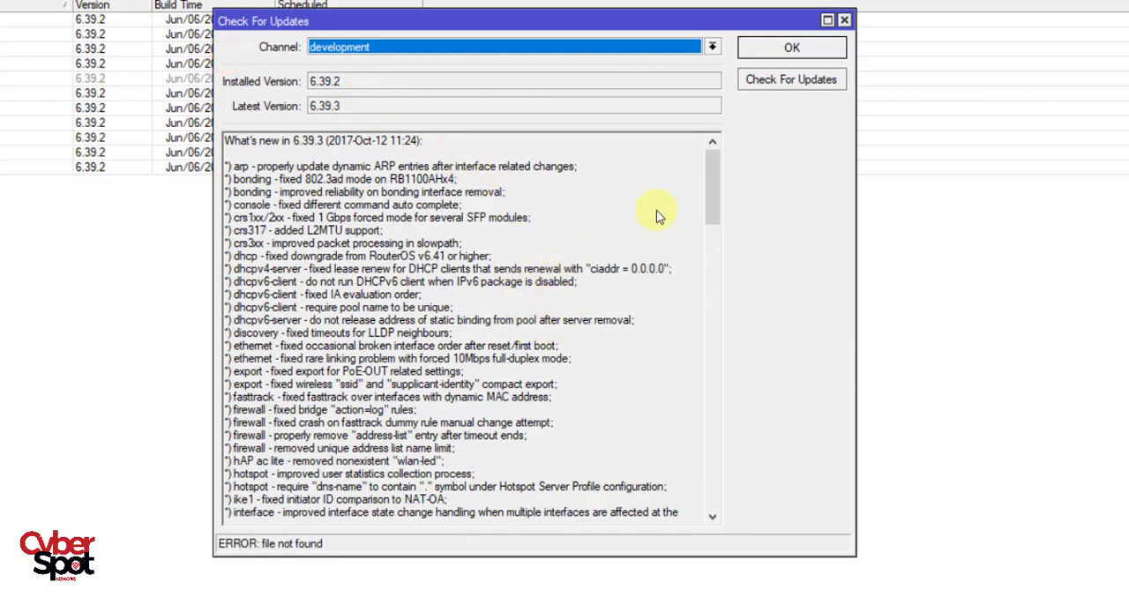
drag(716, 173, 769, 171)
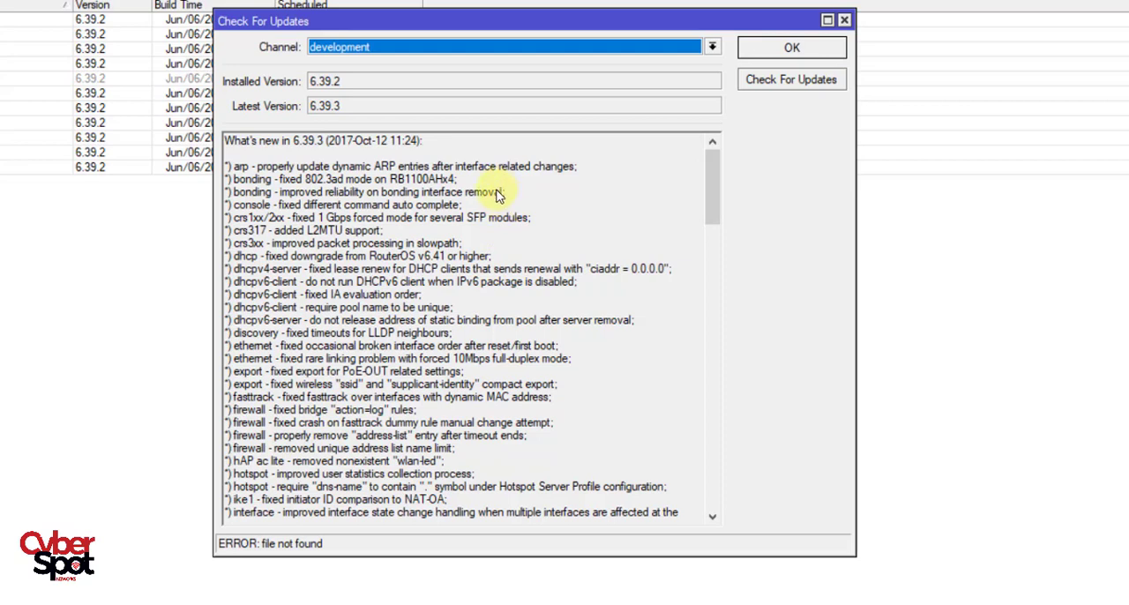
Set the update channel to current and start downloading and installing its latest RouterOS version.
click(441, 50)
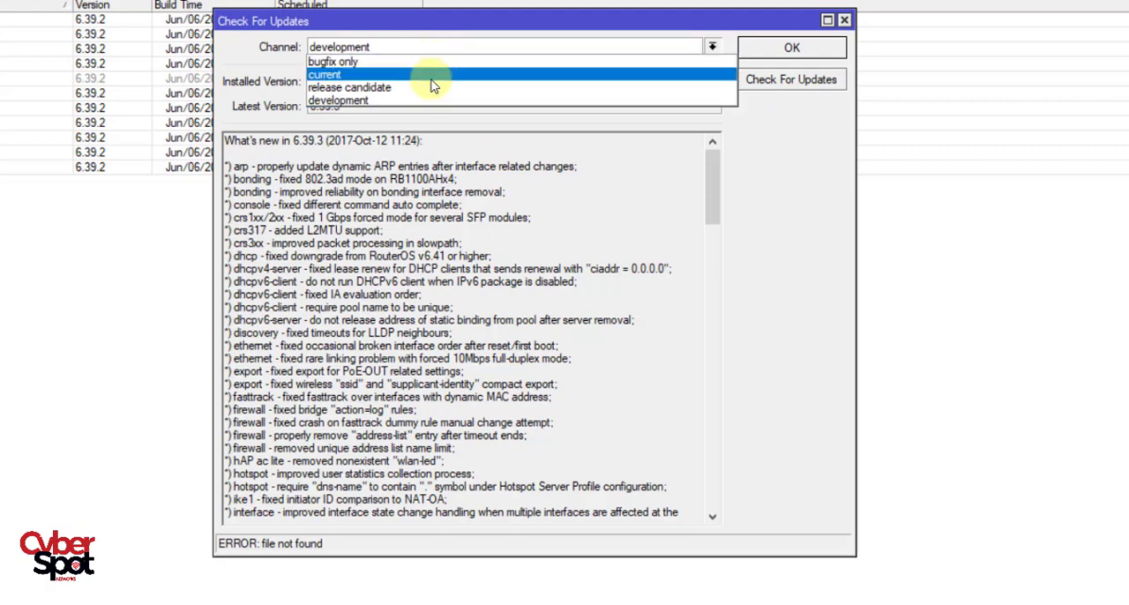
click(335, 74)
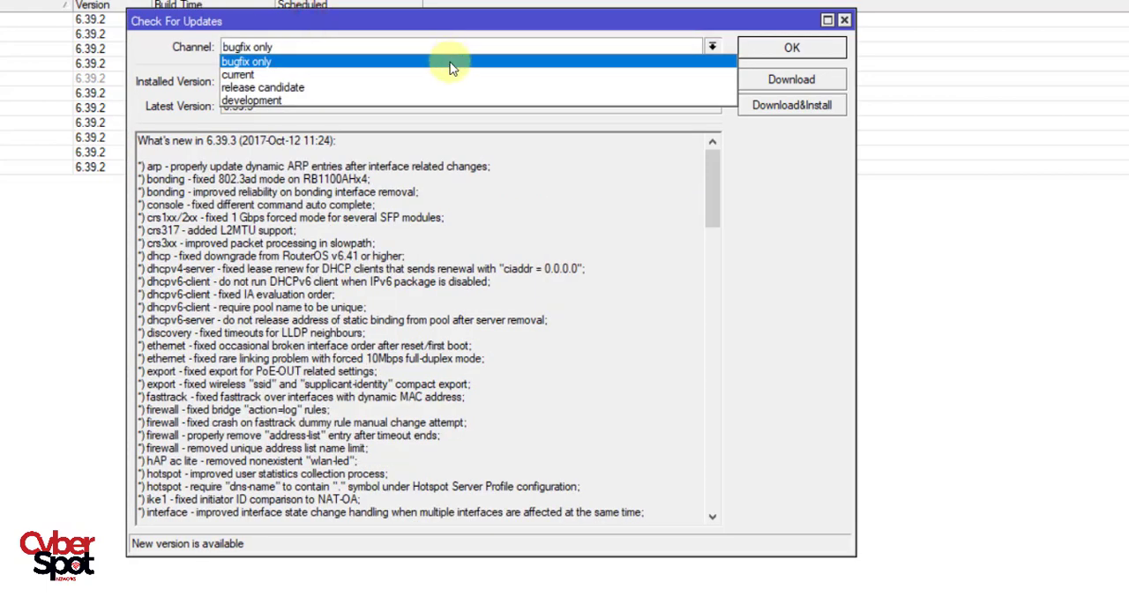
click(450, 75)
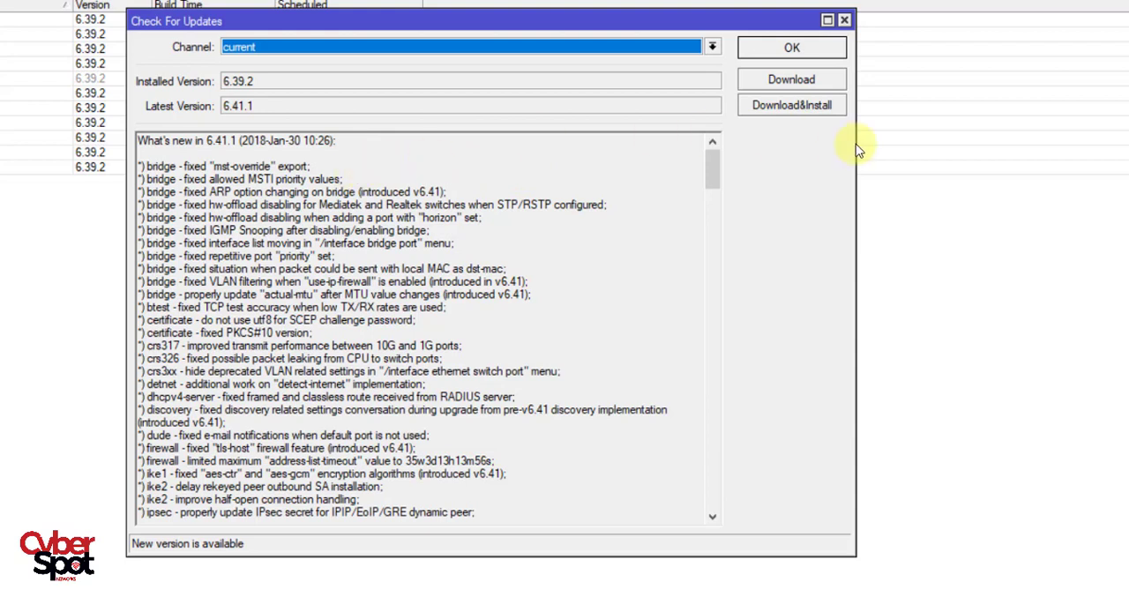
click(585, 71)
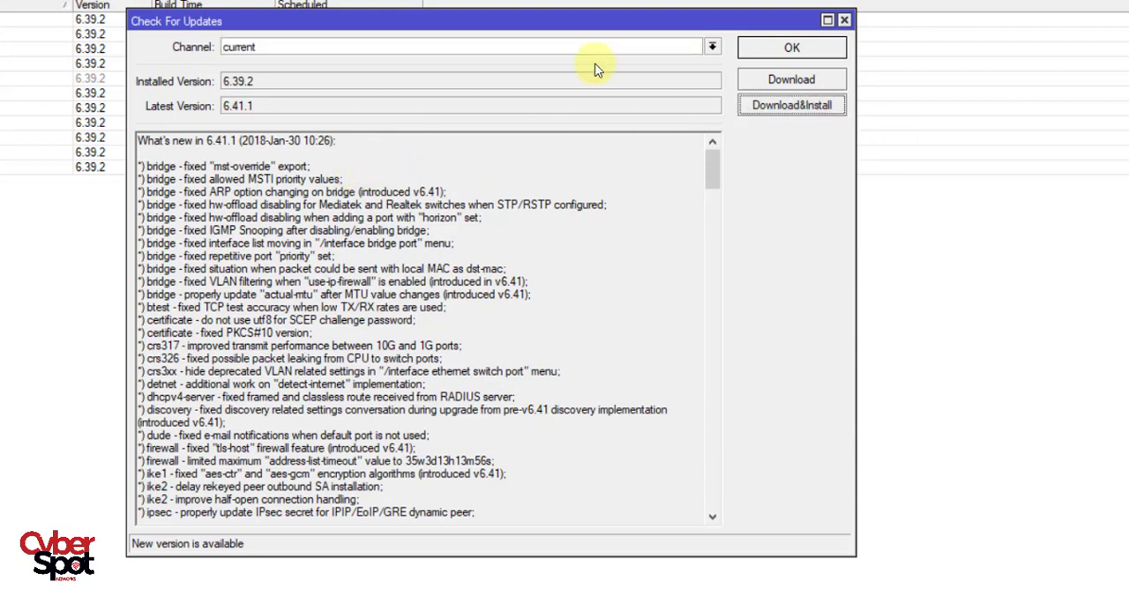
click(804, 106)
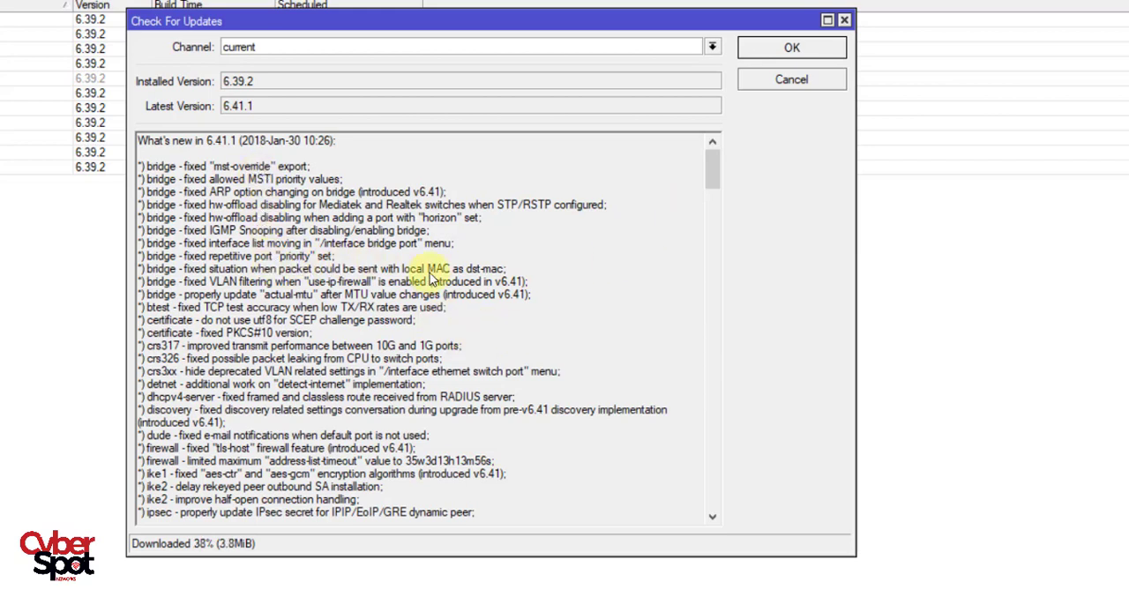
Read through the current channel's release notes while the update downloads.
scroll(432, 279, down, 1)
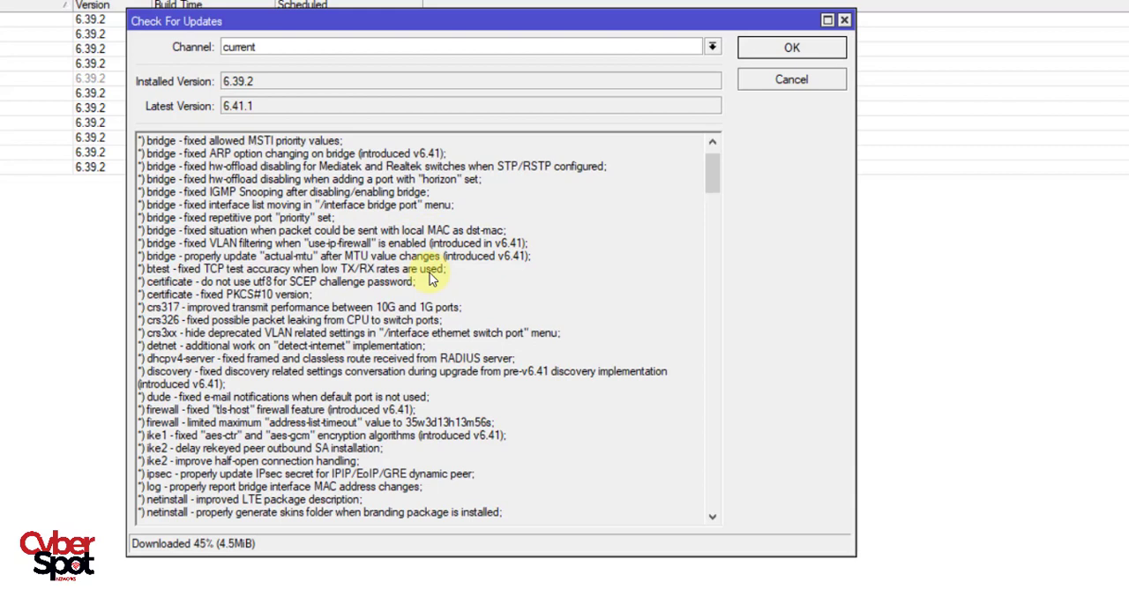
scroll(432, 279, down, 3)
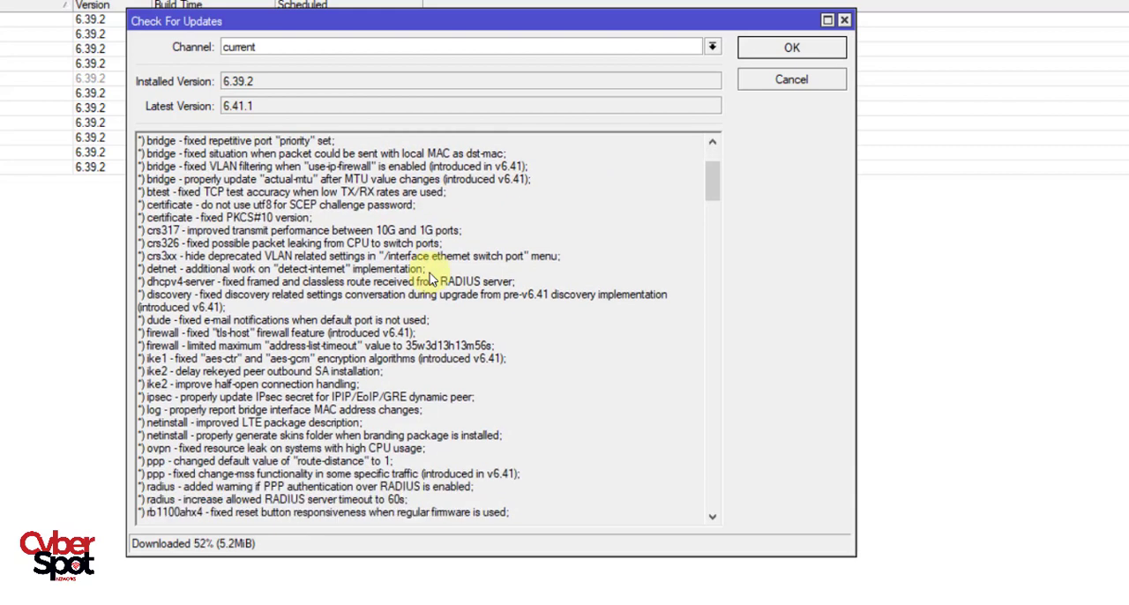
scroll(432, 279, down, 1)
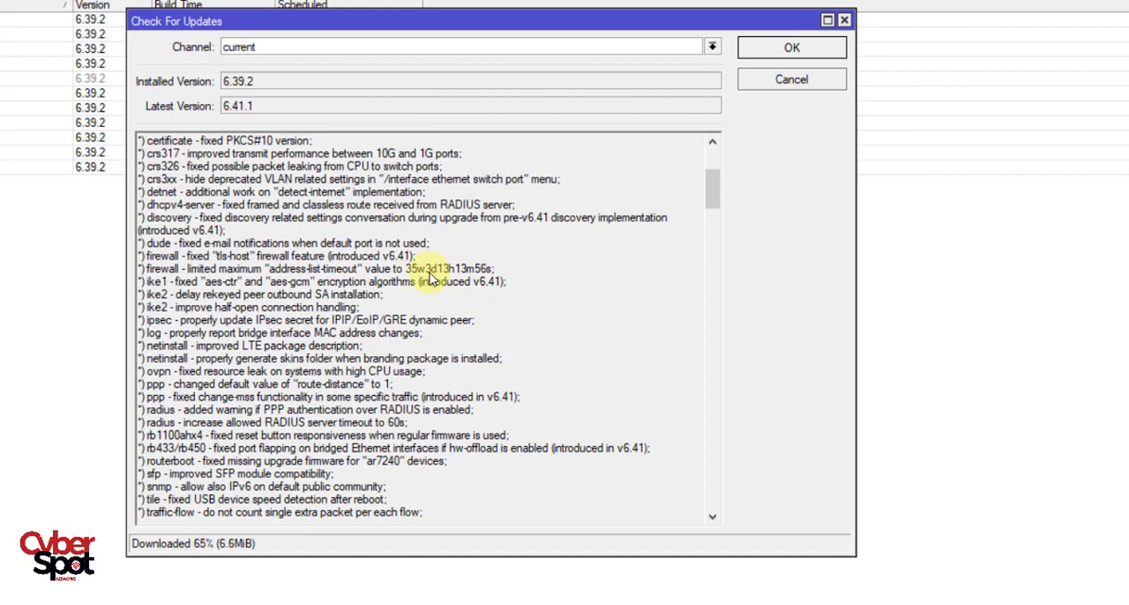
scroll(410, 393, up, 1)
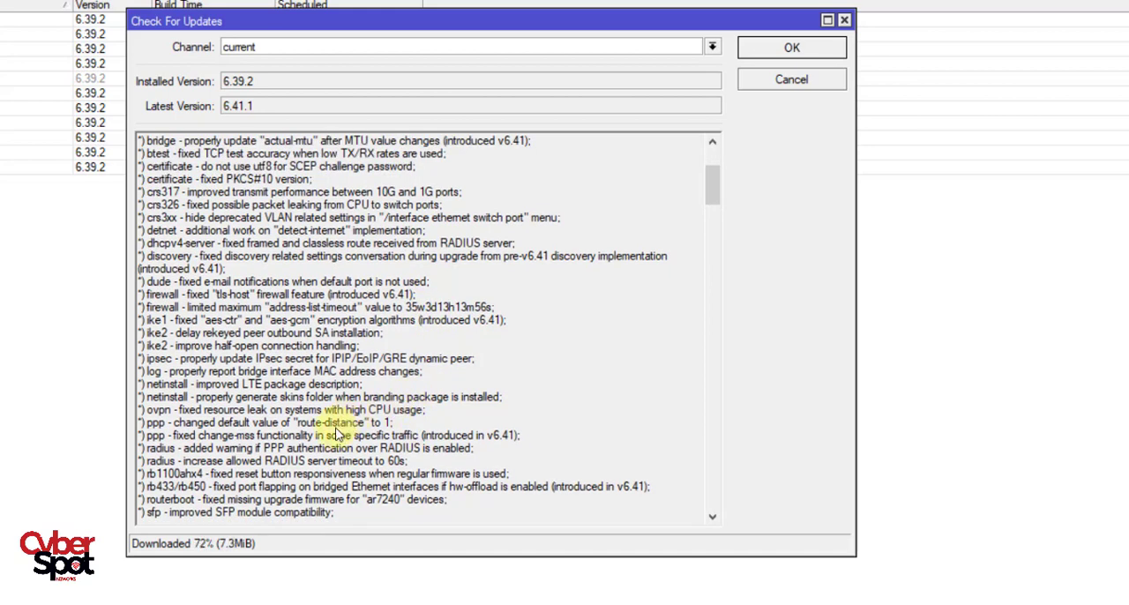
right_click(336, 431)
click(189, 298)
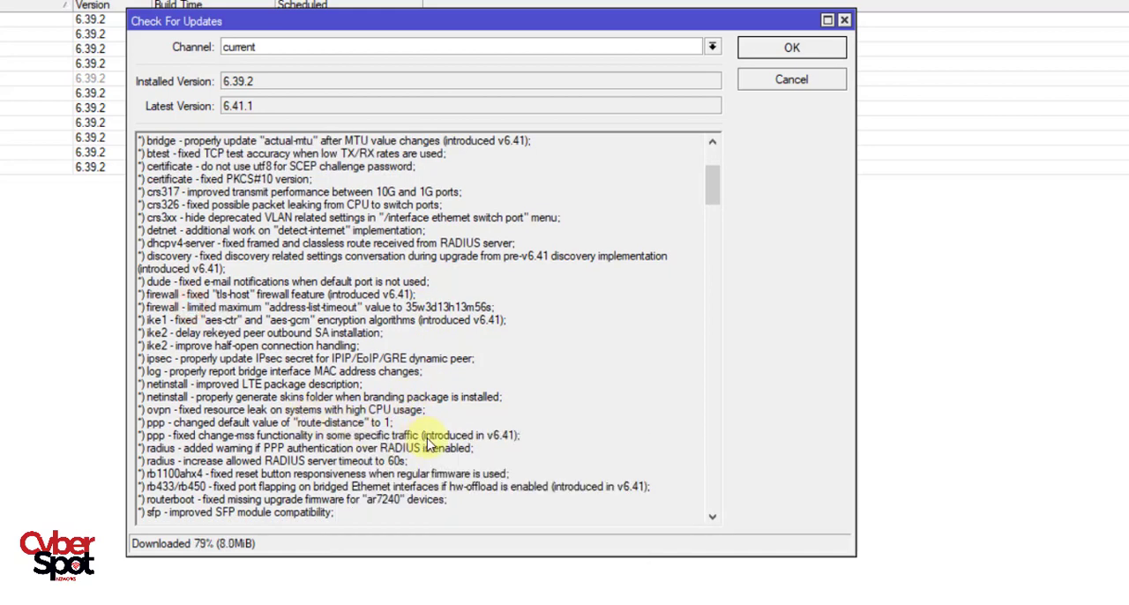
scroll(428, 445, down, 1)
scroll(428, 446, down, 2)
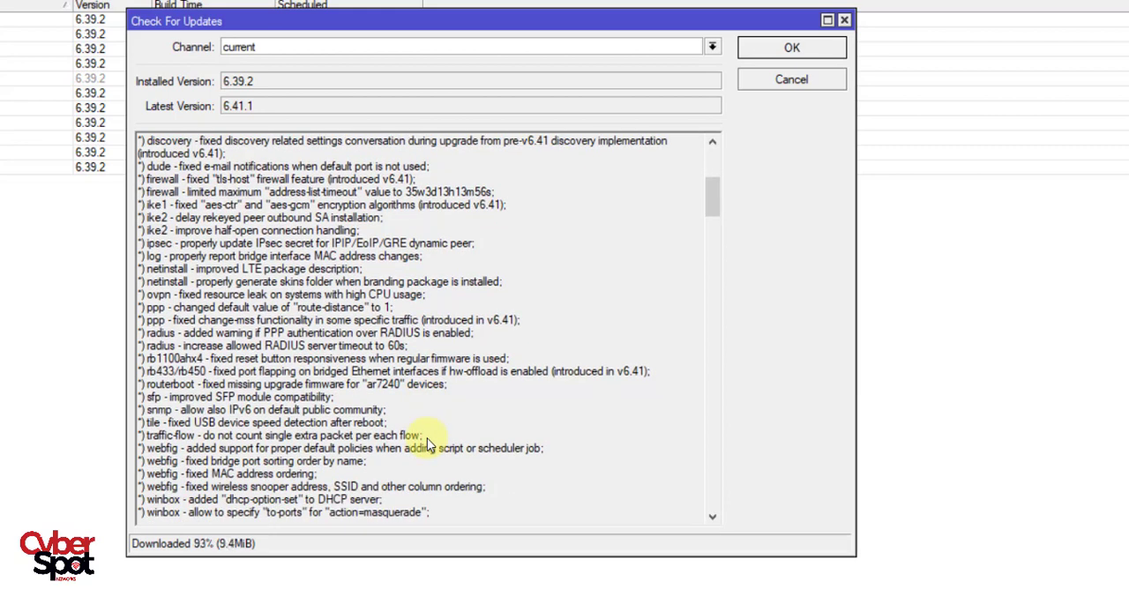
Reconnect to the updated router at 192.168.1.1 from the refreshed neighbor list and close its update check and package list.
scroll(404, 474, down, 1)
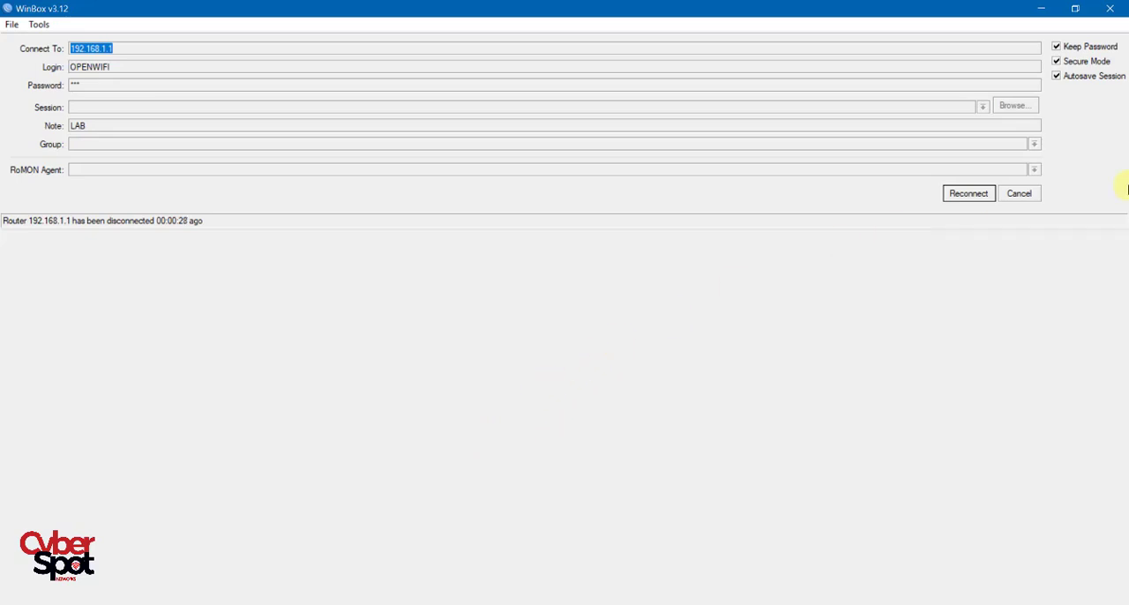
click(981, 198)
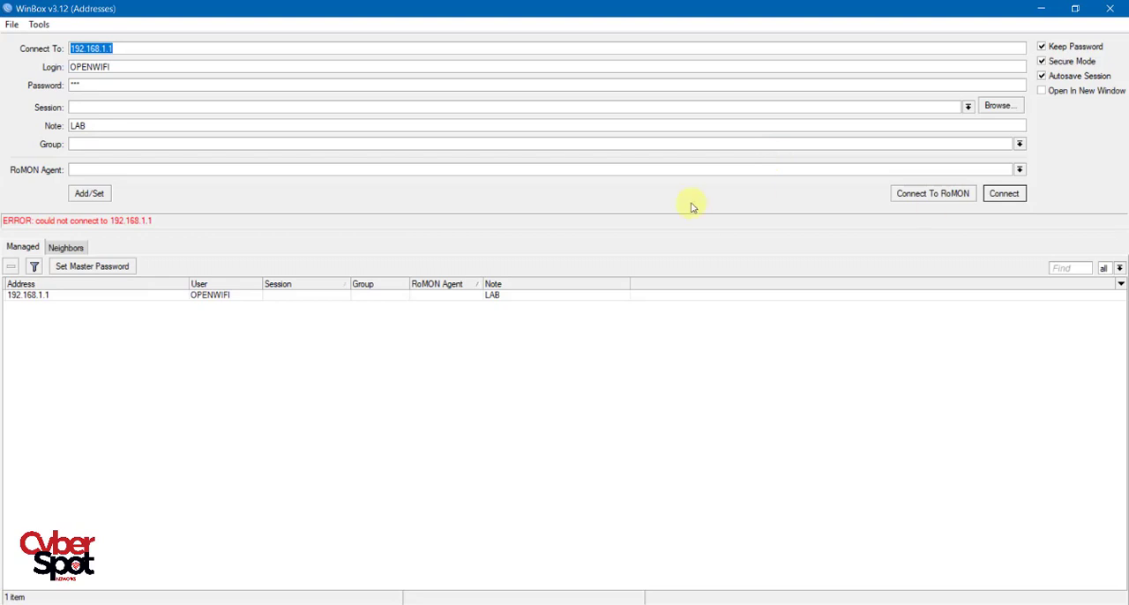
click(65, 247)
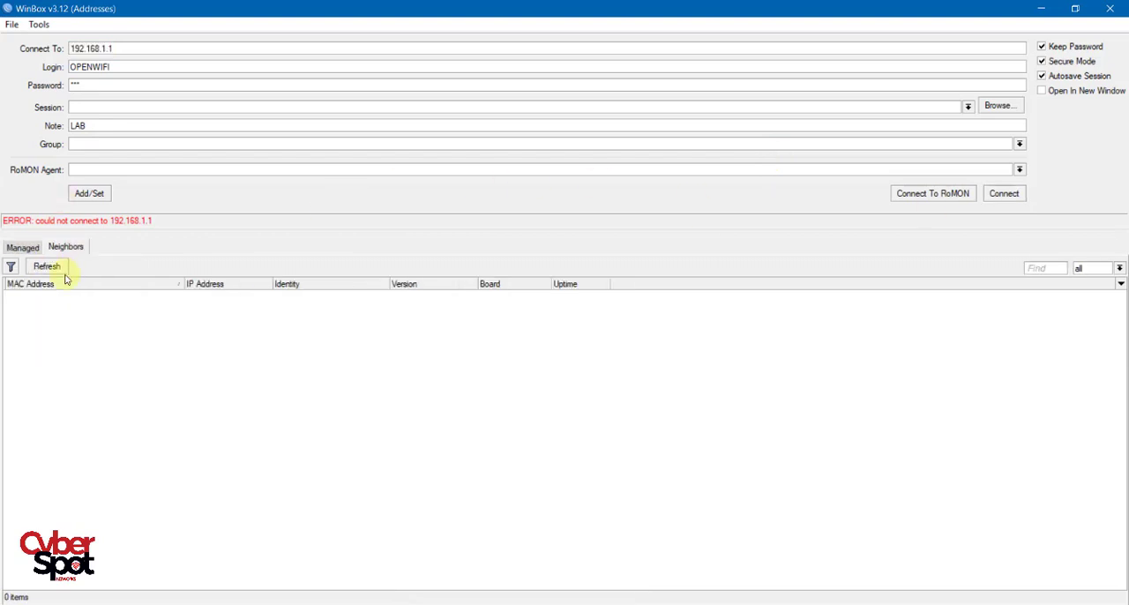
click(49, 267)
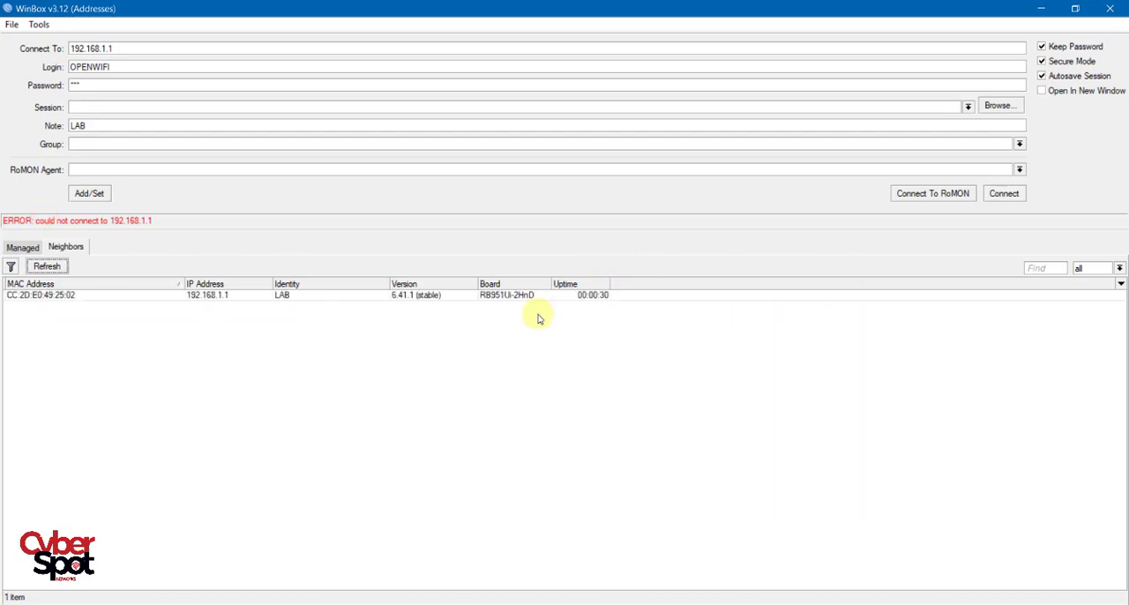
click(222, 297)
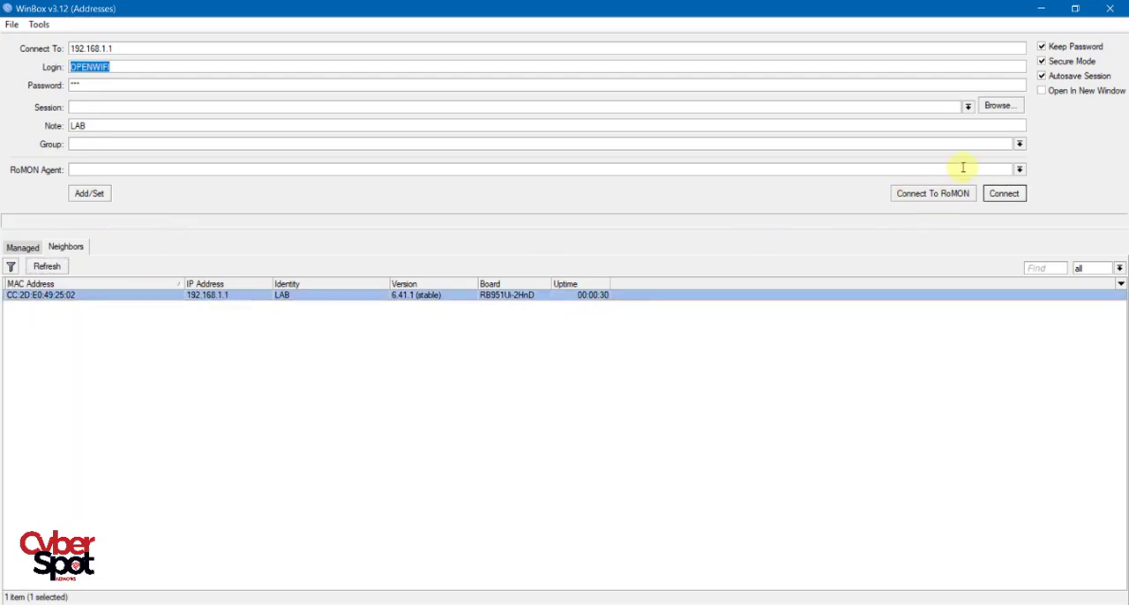
click(1003, 193)
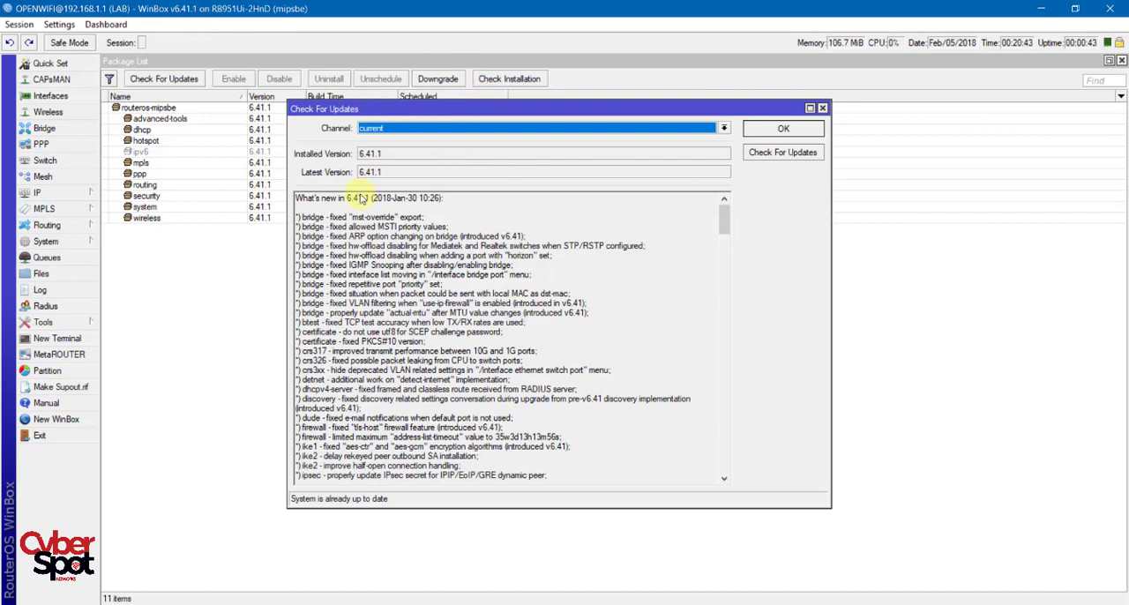
click(783, 129)
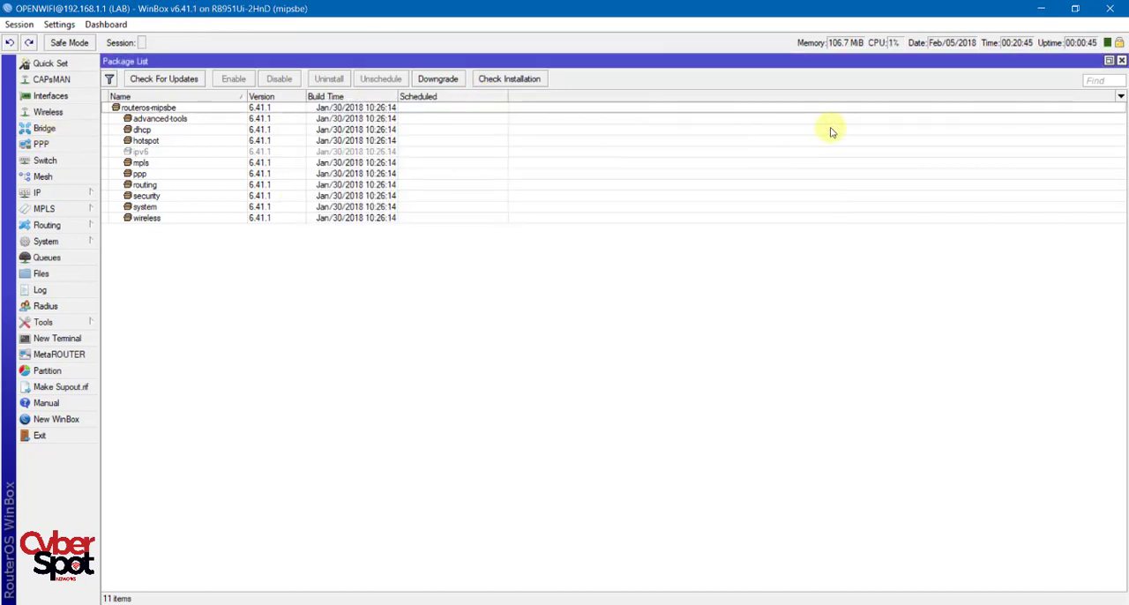
click(1121, 60)
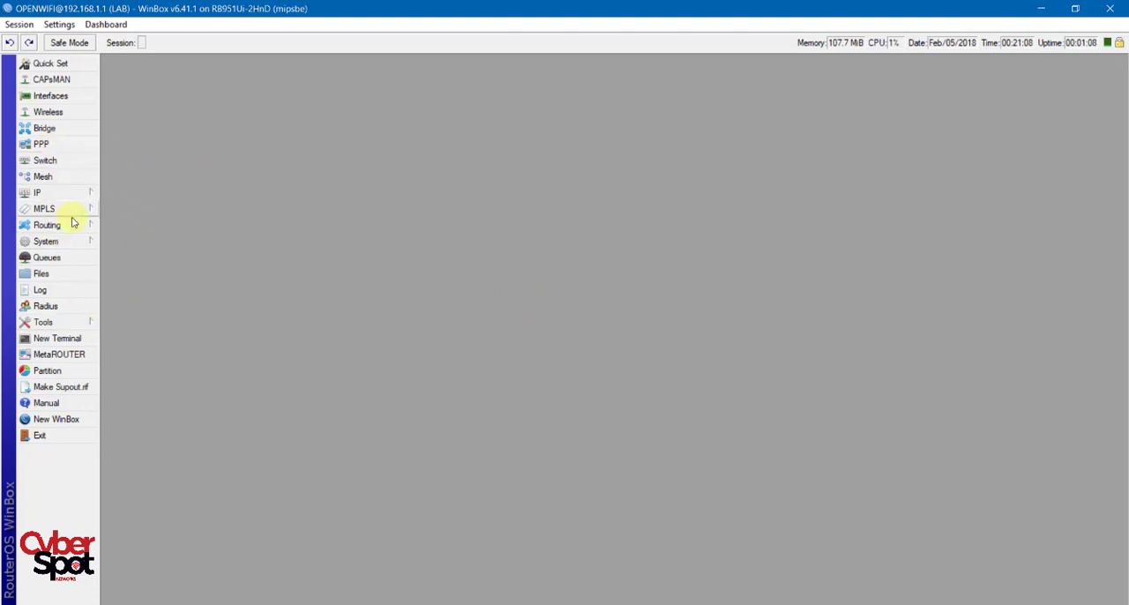
Reopen the system package list and check the current channel for updates to verify the installed RouterOS version.
click(45, 240)
click(146, 385)
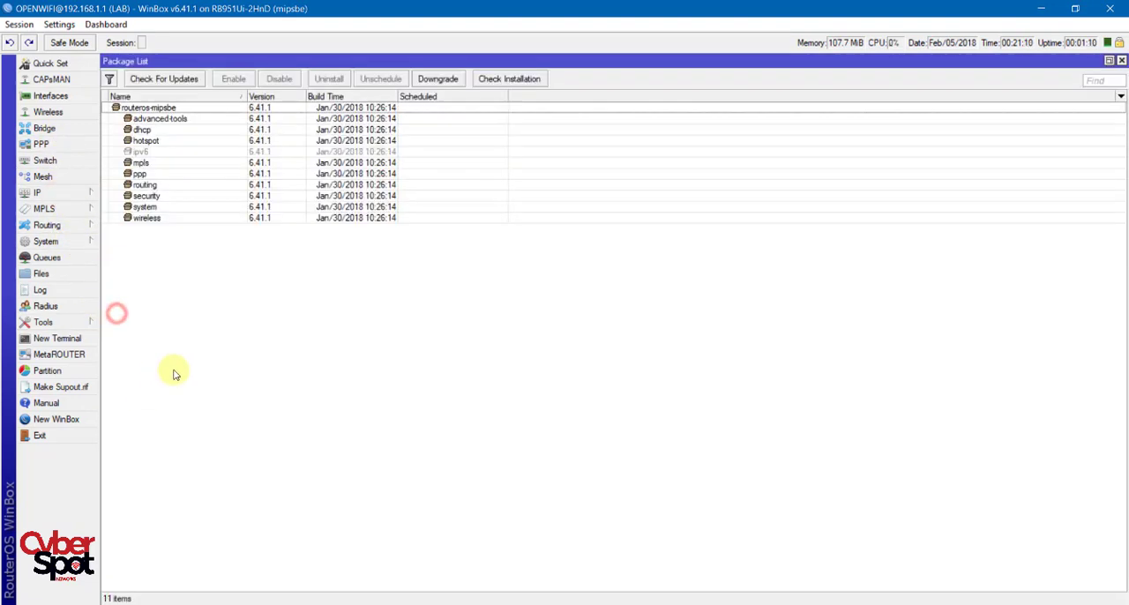
click(164, 79)
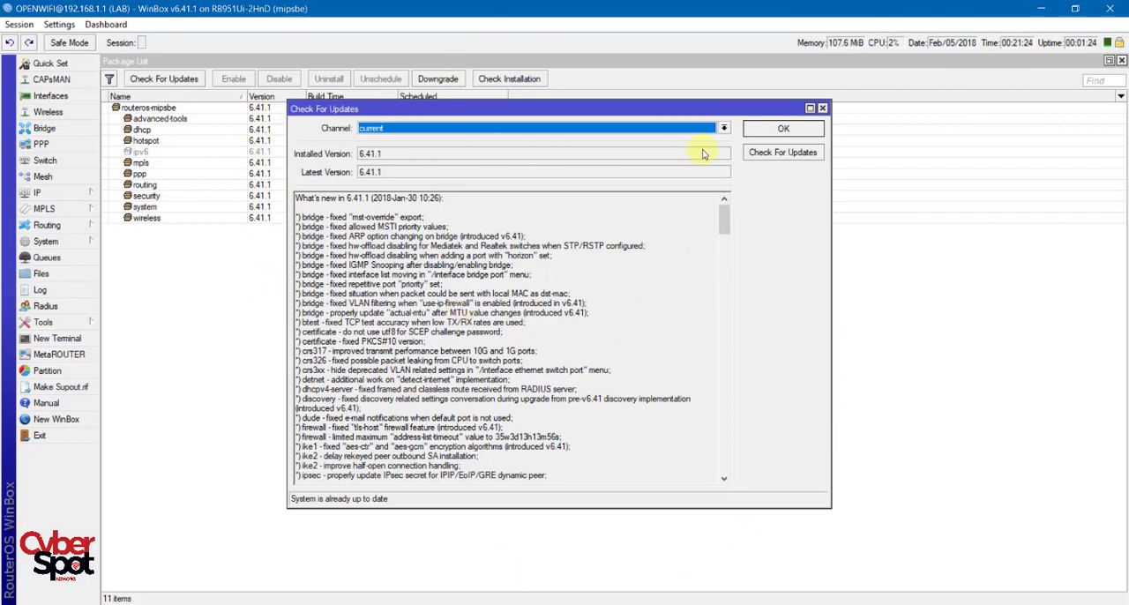
click(784, 127)
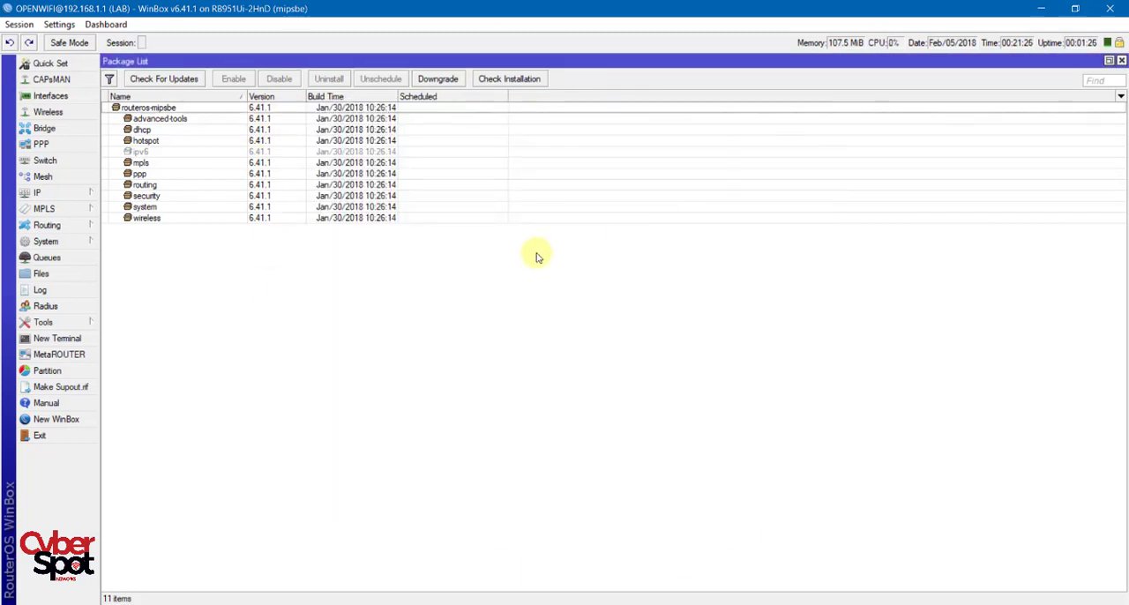